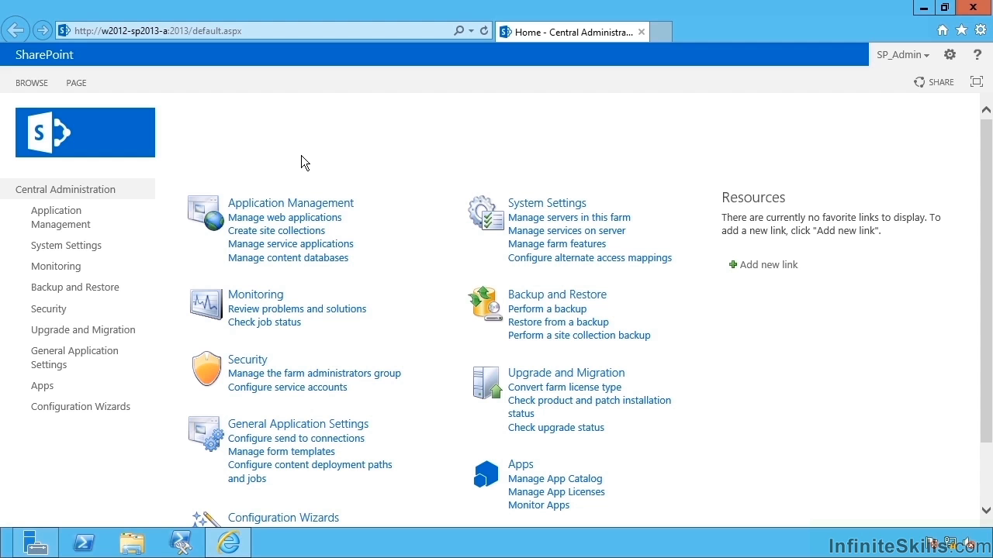
Go to System Settings in Central Administration and locate the E-Mail and Text Messages (SMS) options.
click(80, 250)
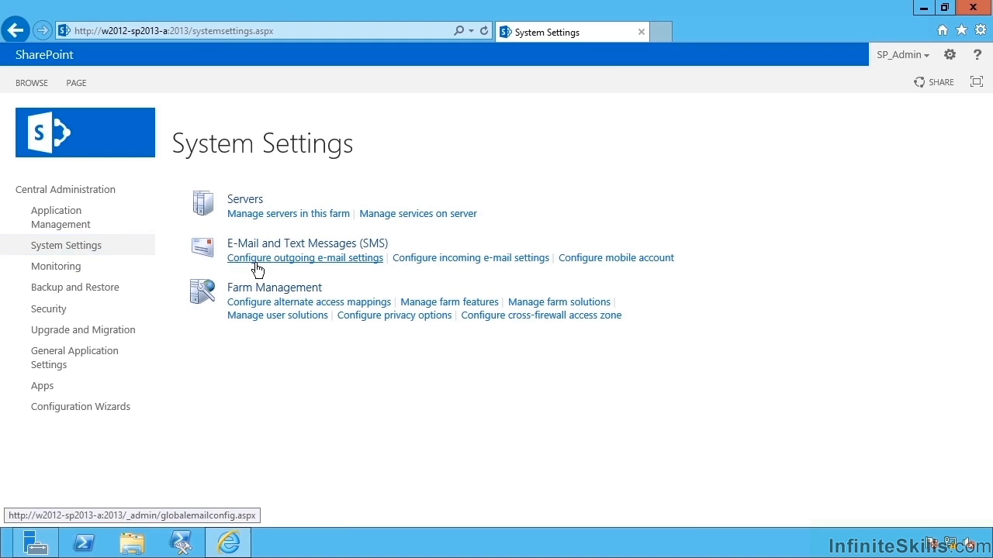
drag(238, 244, 367, 247)
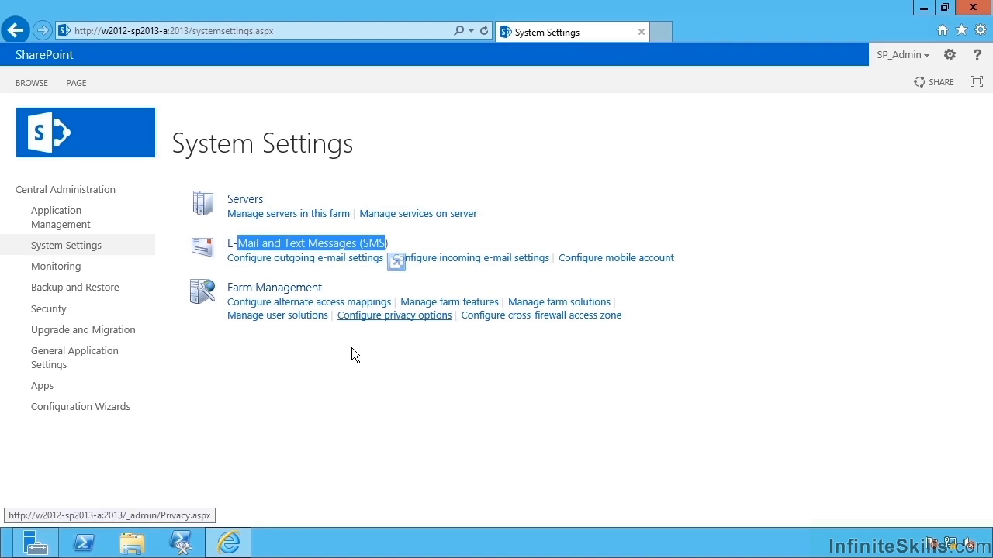
click(375, 415)
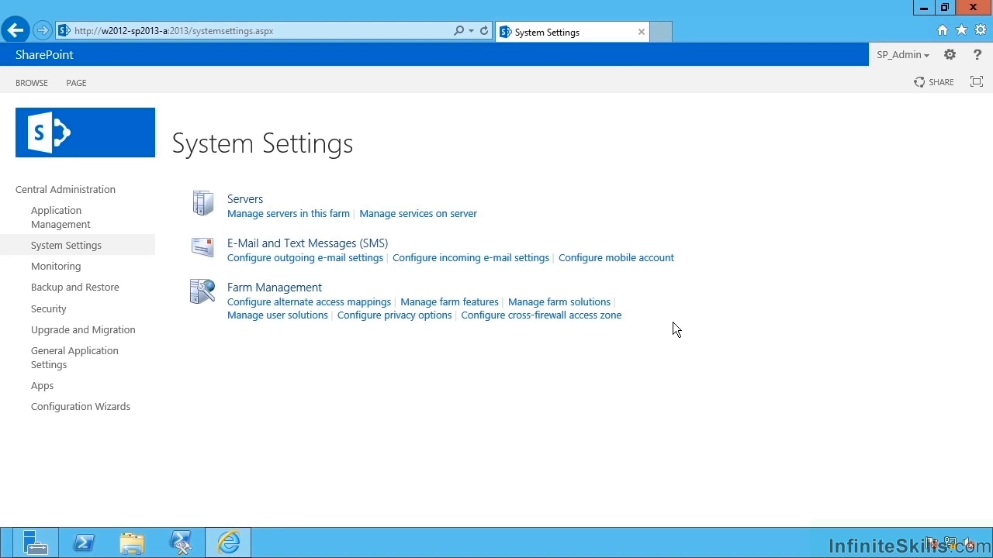
Set outgoing e-mail to SMTP server W2012-SQL with the From and Reply-to addresses, and save.
click(339, 259)
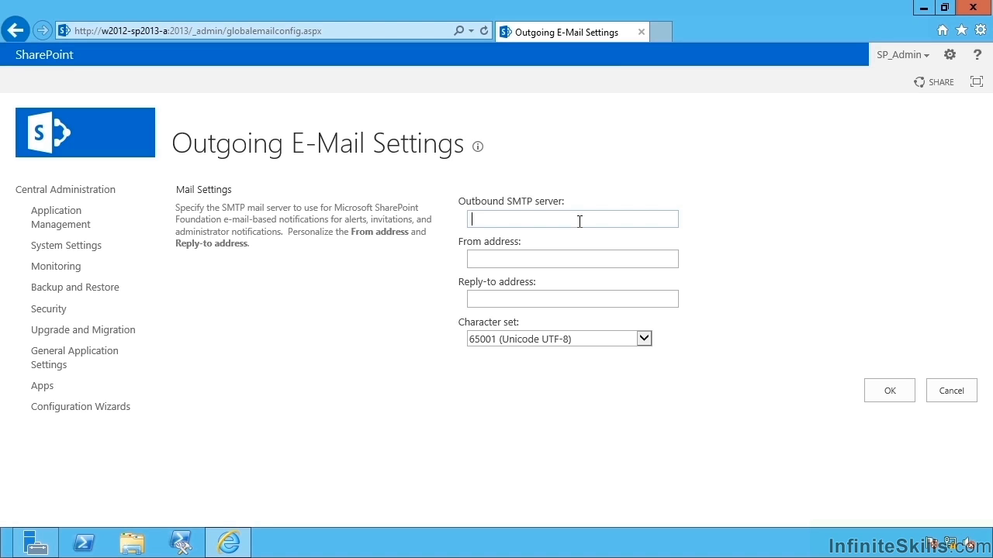
click(592, 222)
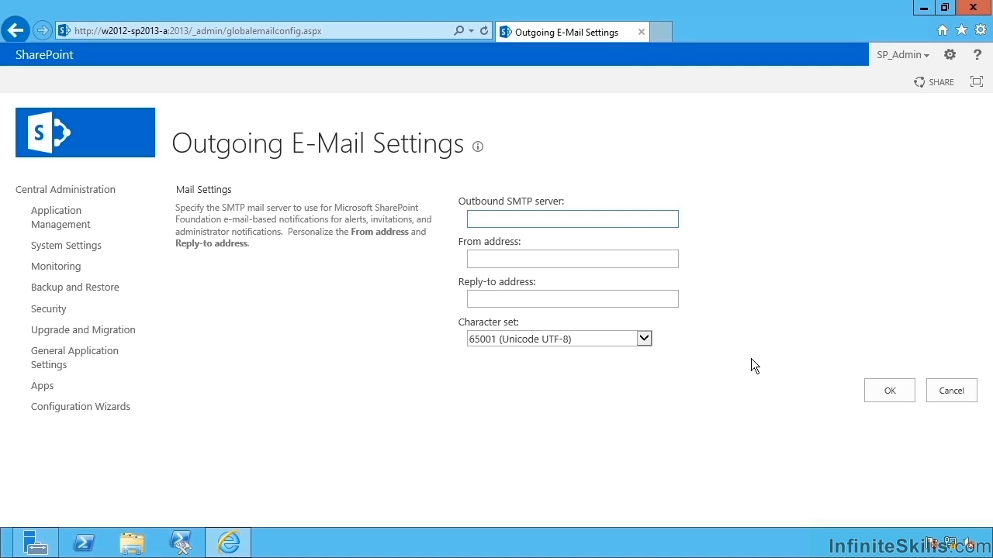
click(629, 219)
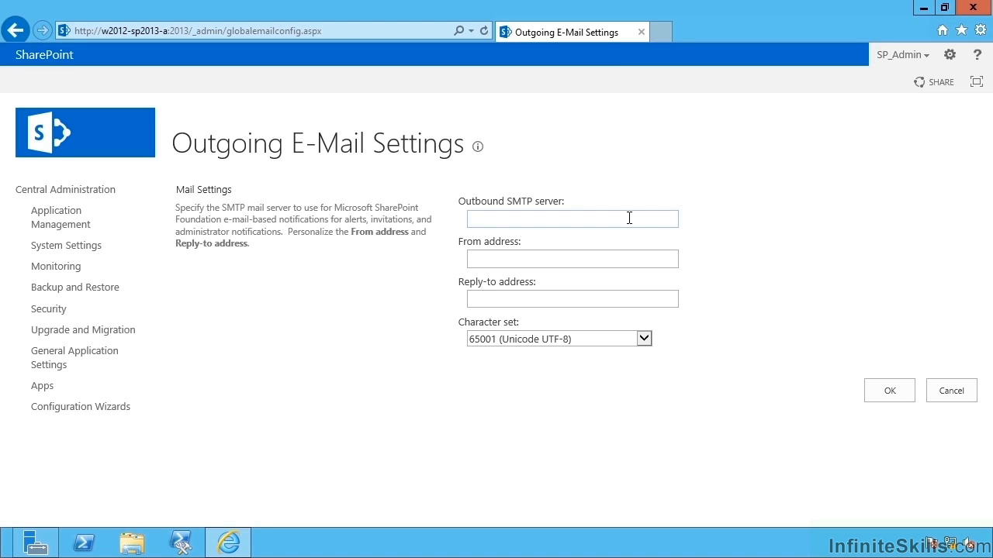
text(W2012-SQL)
key(Tab)
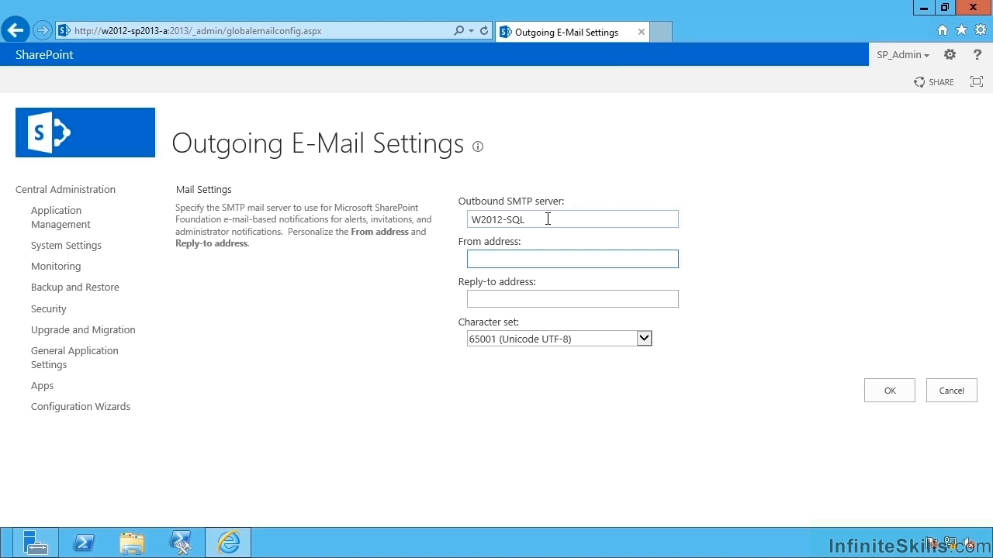
text(sharepoint@contoso.local)
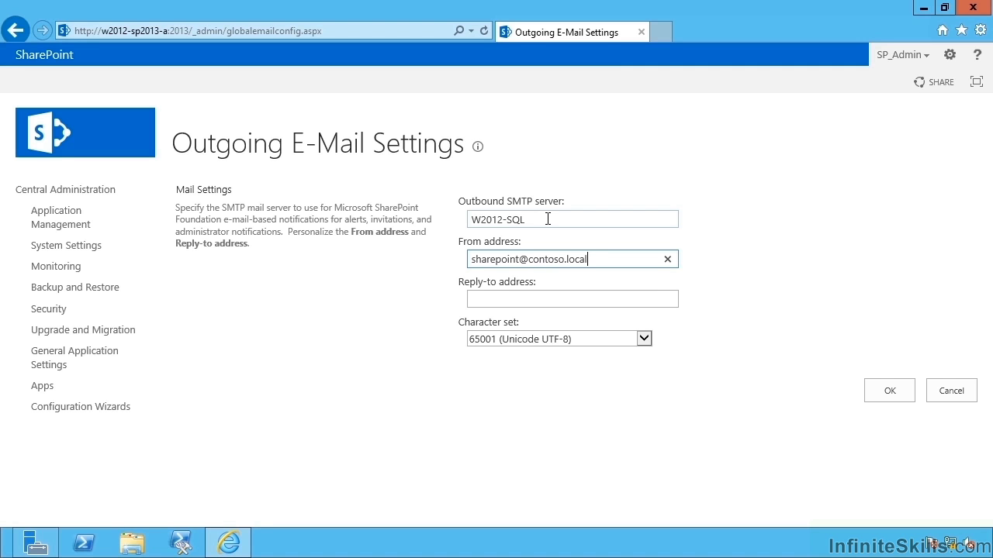
key(Tab)
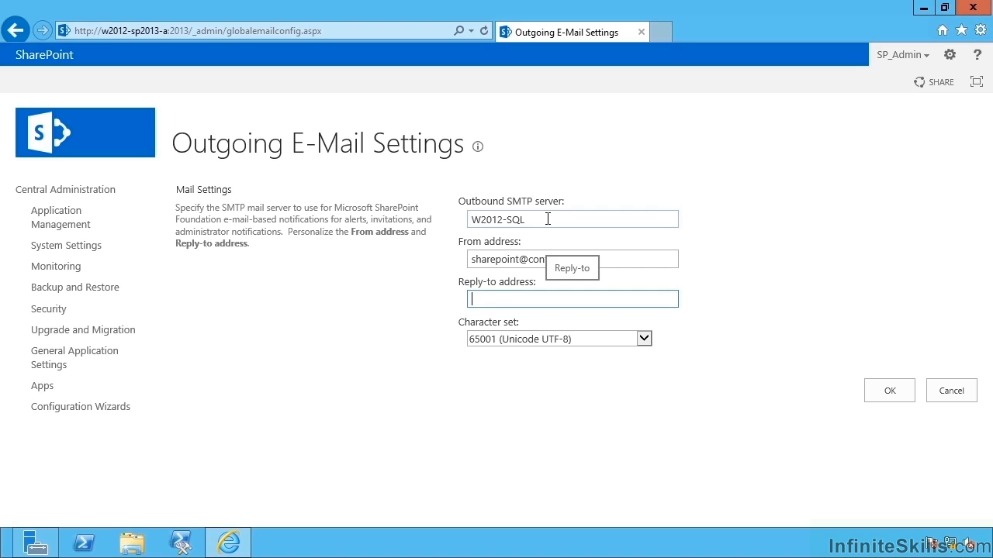
text(sharepointadmin)
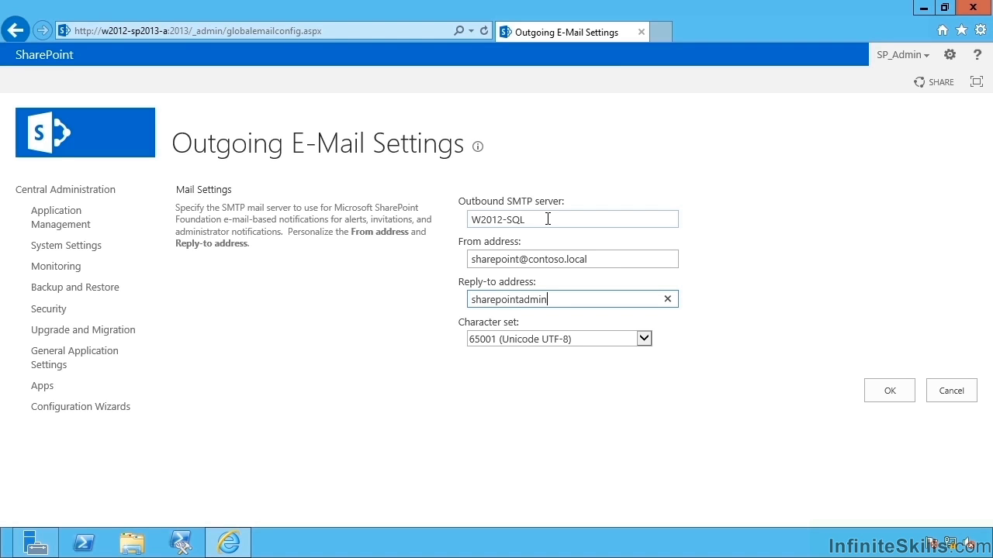
text(@contoso.com)
click(885, 385)
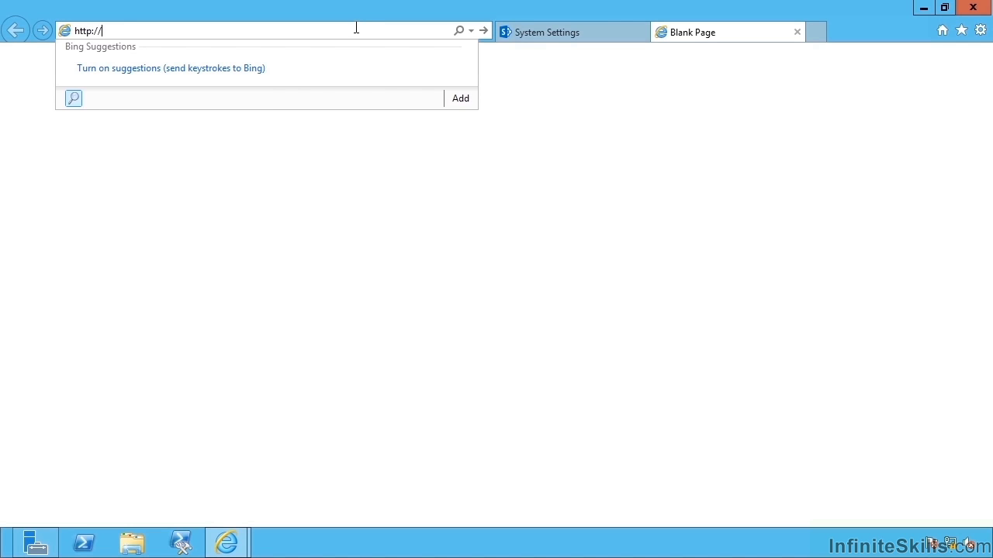
text(intranet.contoso.local/)
key(Return)
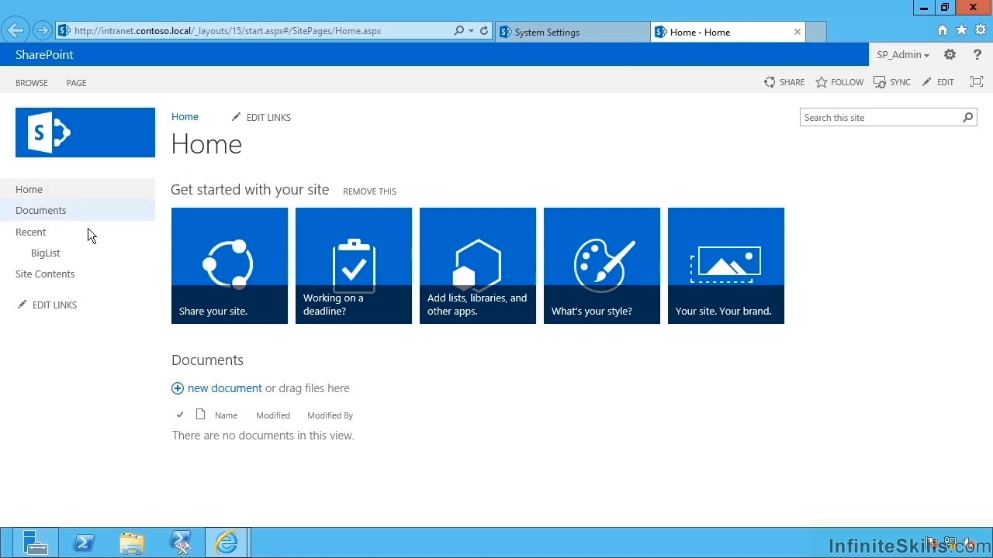
click(40, 256)
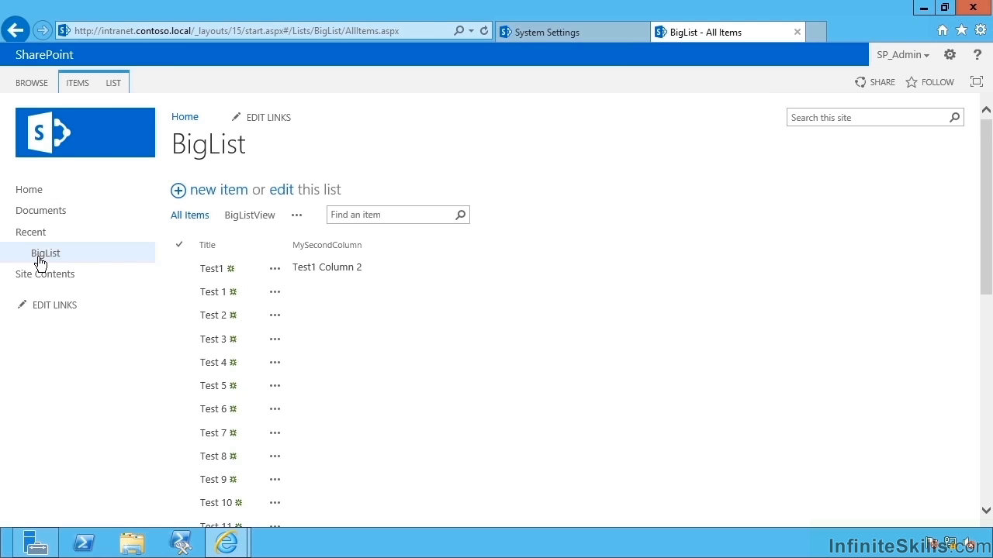
click(114, 86)
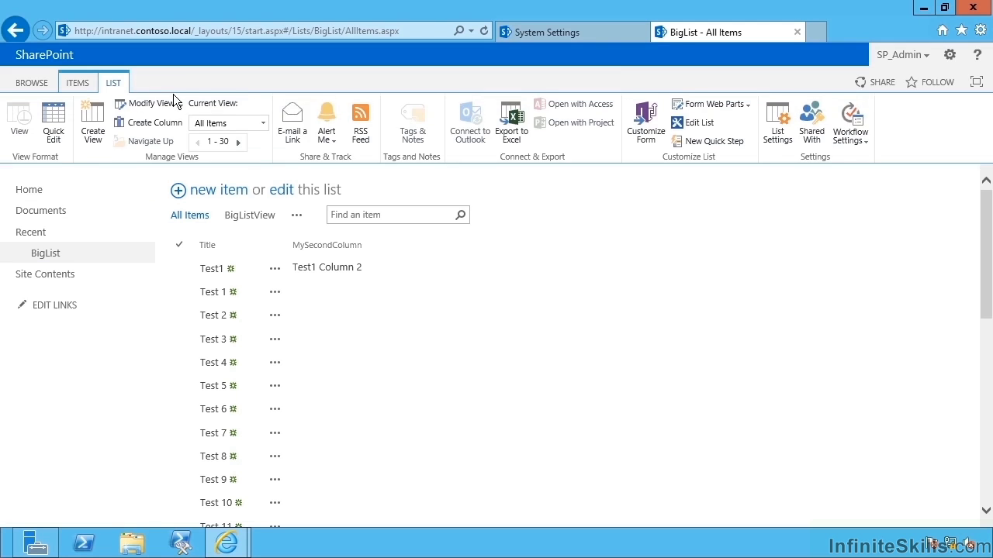
click(330, 140)
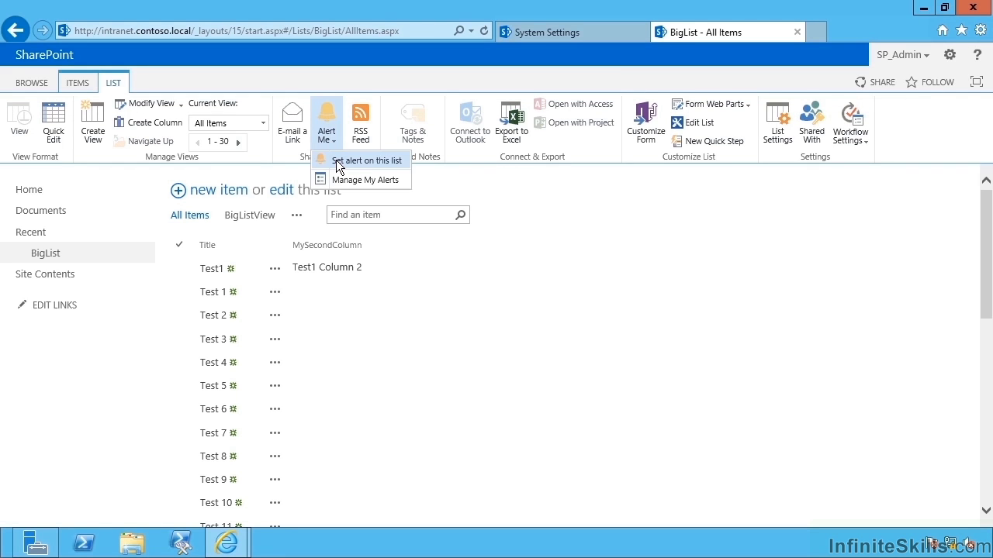
Create a BigList alert with the defaults: E-mail delivery, All changes, sent immediately.
click(336, 161)
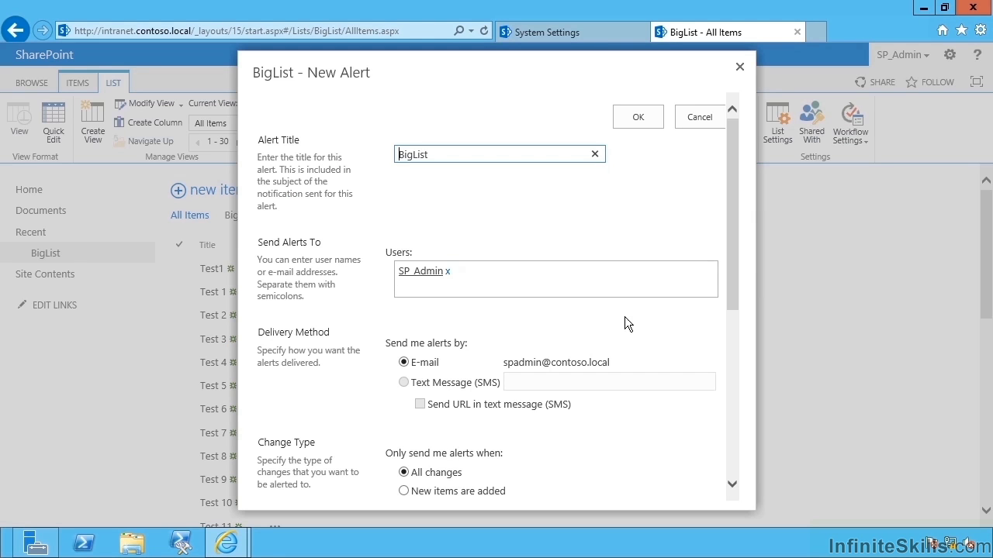
drag(734, 264, 735, 368)
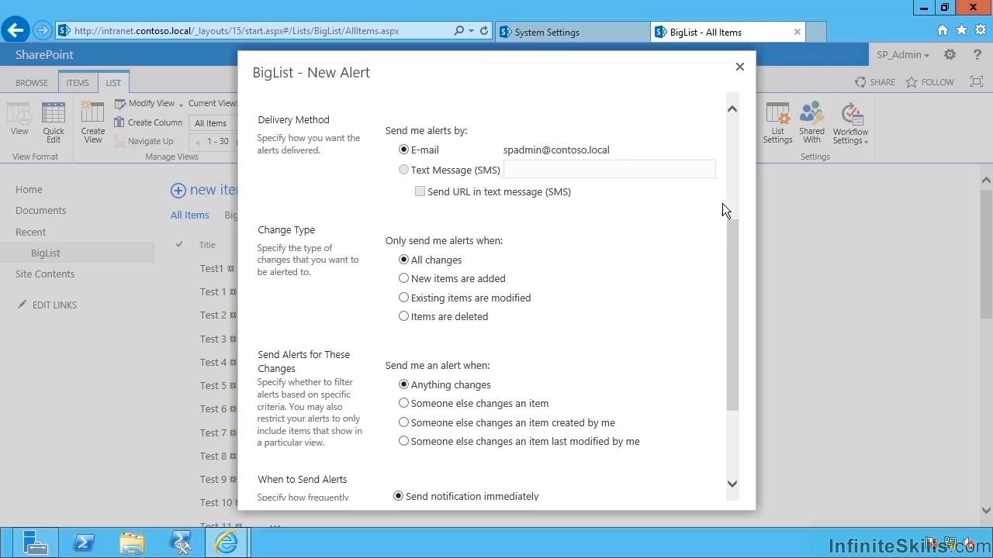
drag(729, 233, 745, 355)
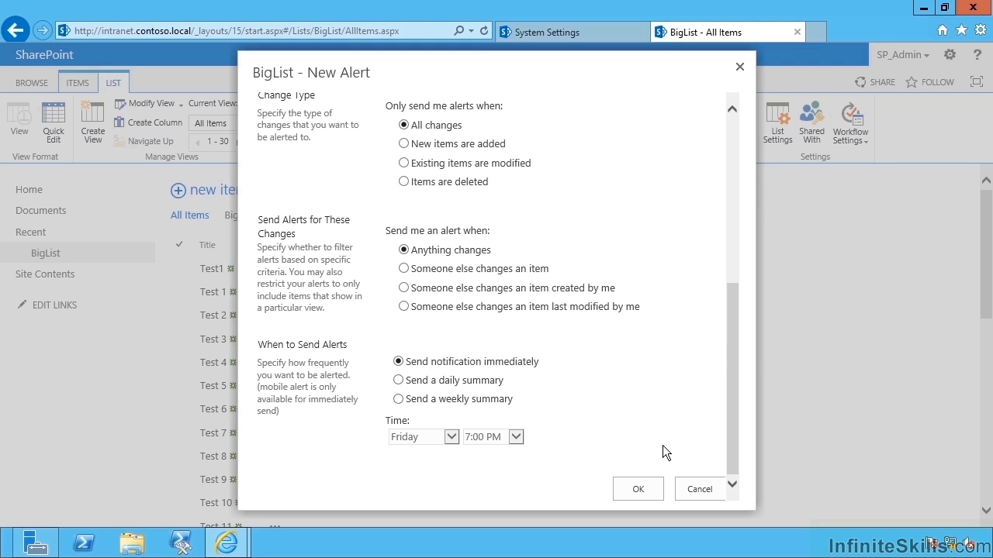
click(636, 489)
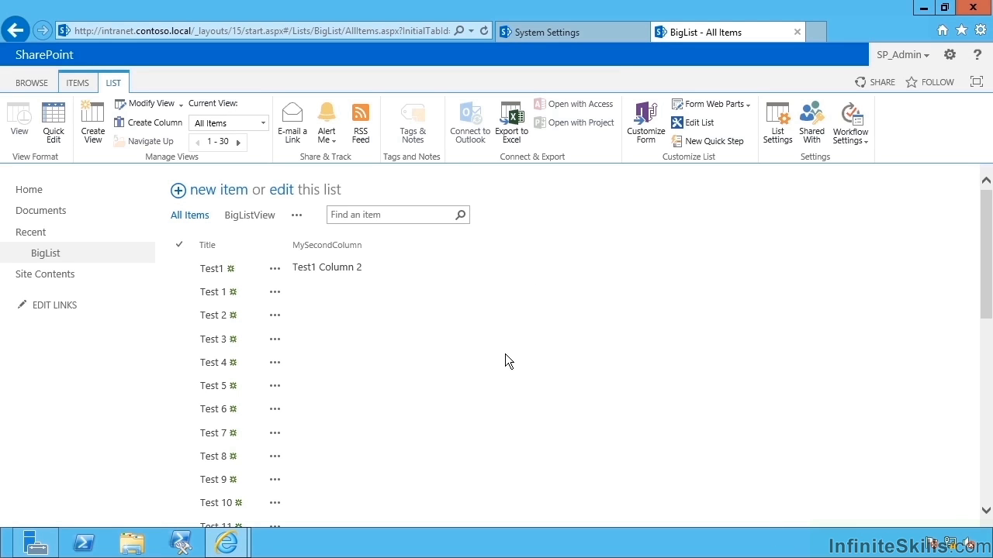
Add a BigList item with a title and MySecondColumn set to 'Test', then save it.
click(206, 190)
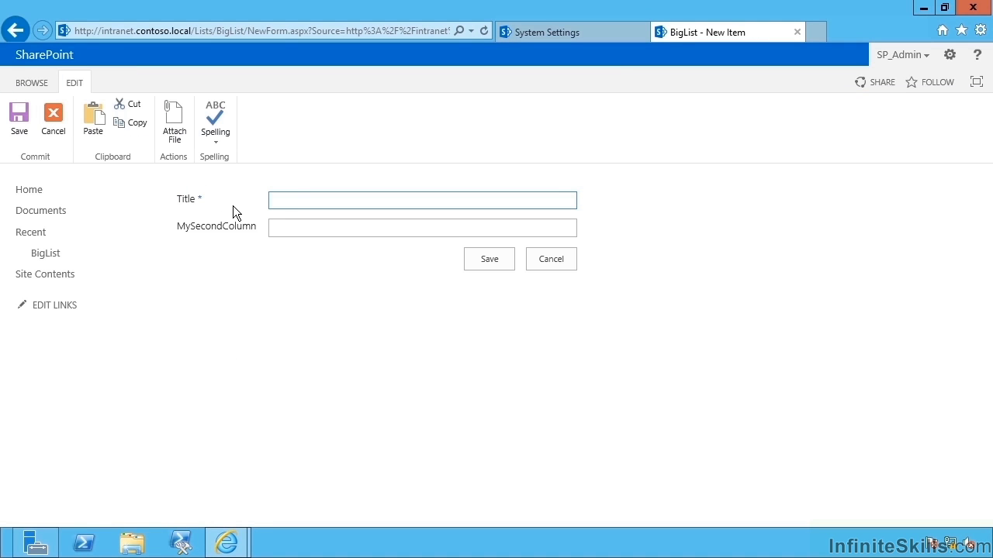
text(A New List Item from Joel!)
key(Tab)
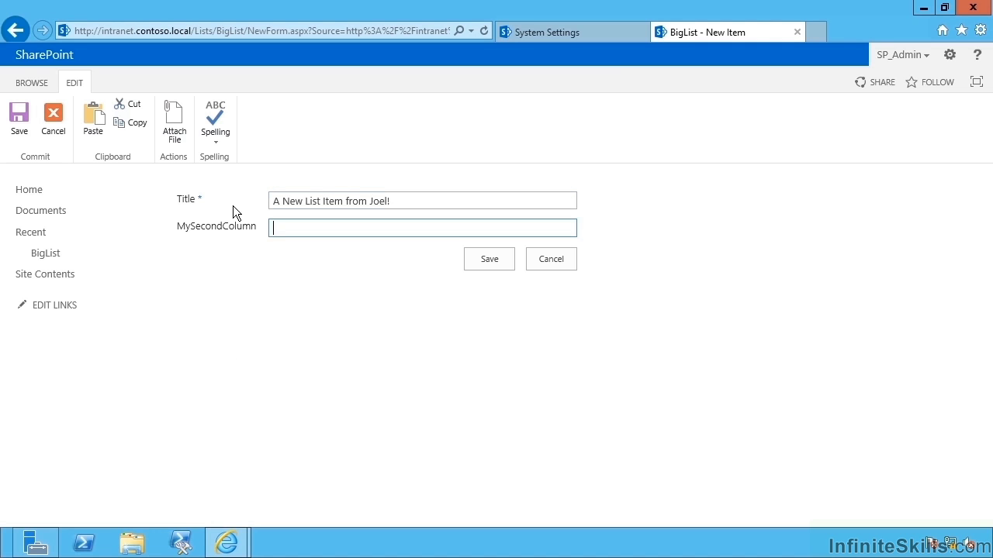
text(Test)
click(489, 260)
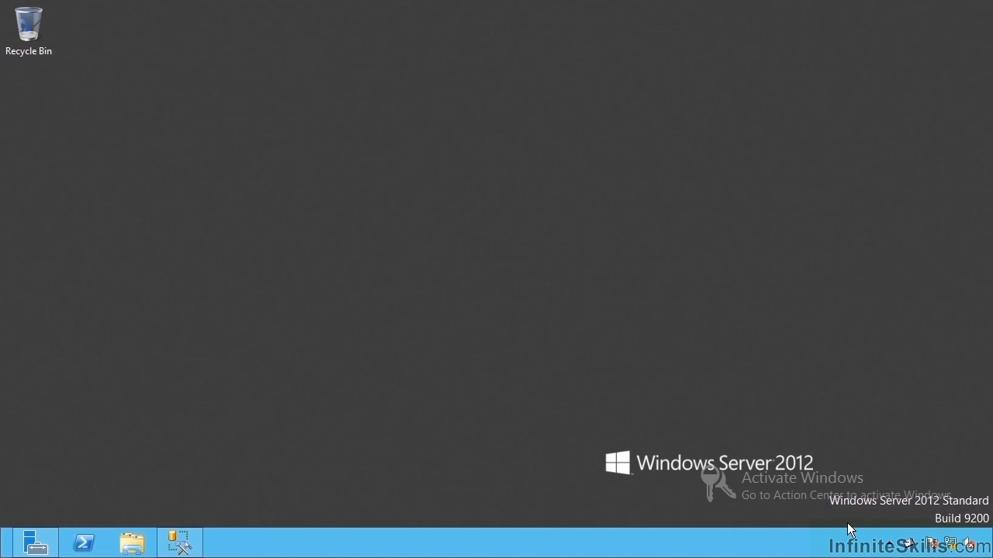
Open the smtp4dev message window from the tray and try opening the received alert message.
mouse_move(909, 549)
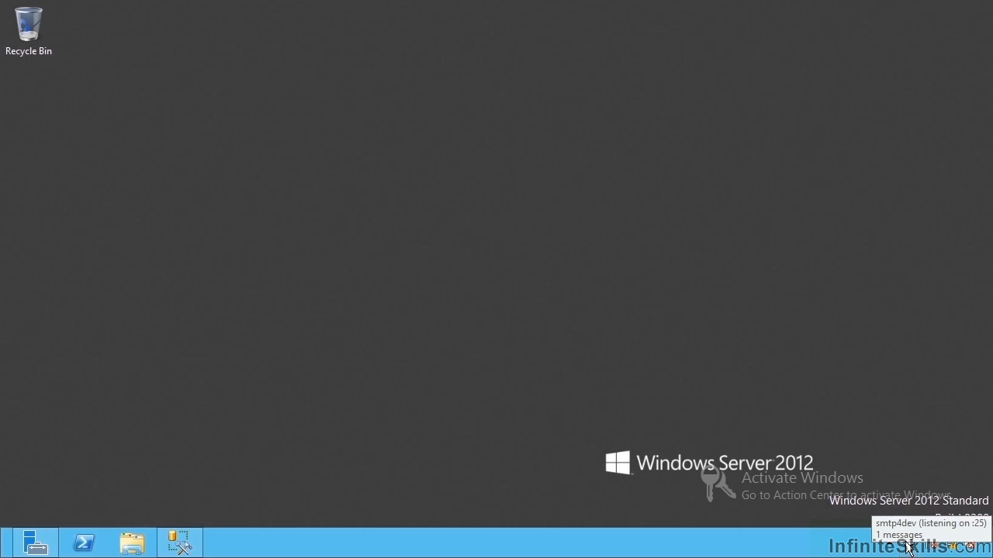
click(908, 549)
double_click(908, 549)
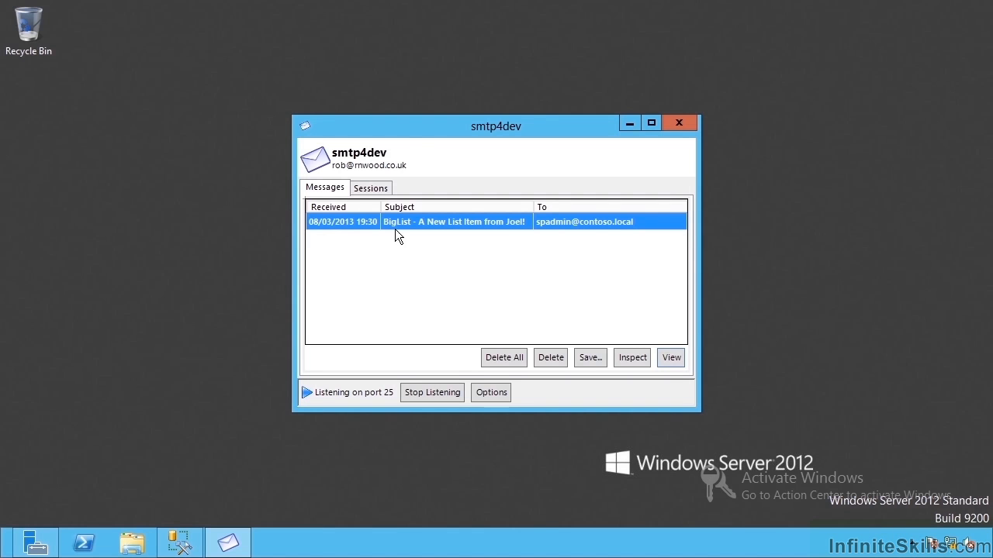
double_click(475, 224)
click(468, 225)
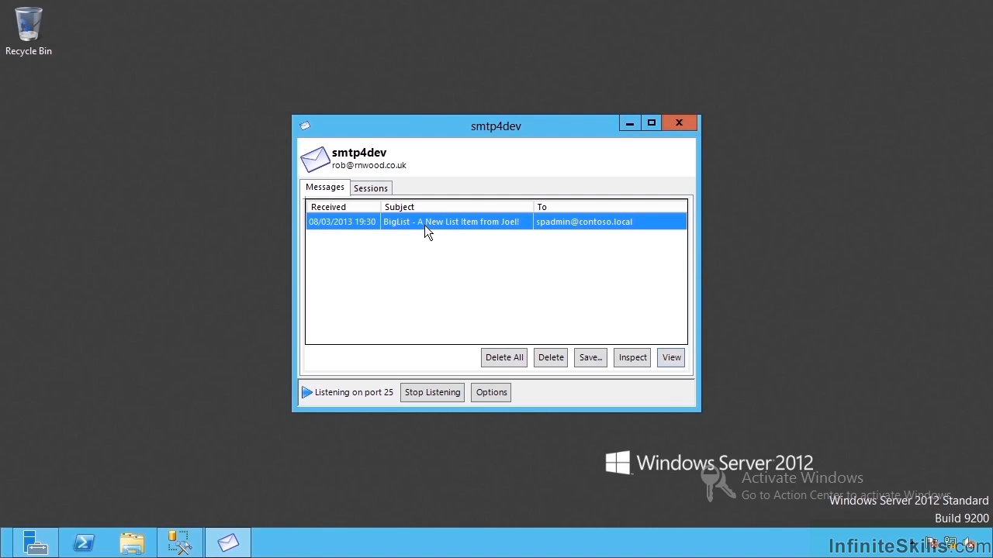
Inspect the alert e-mail's source and body to confirm the new item's title, then close it.
click(634, 356)
drag(430, 364, 446, 493)
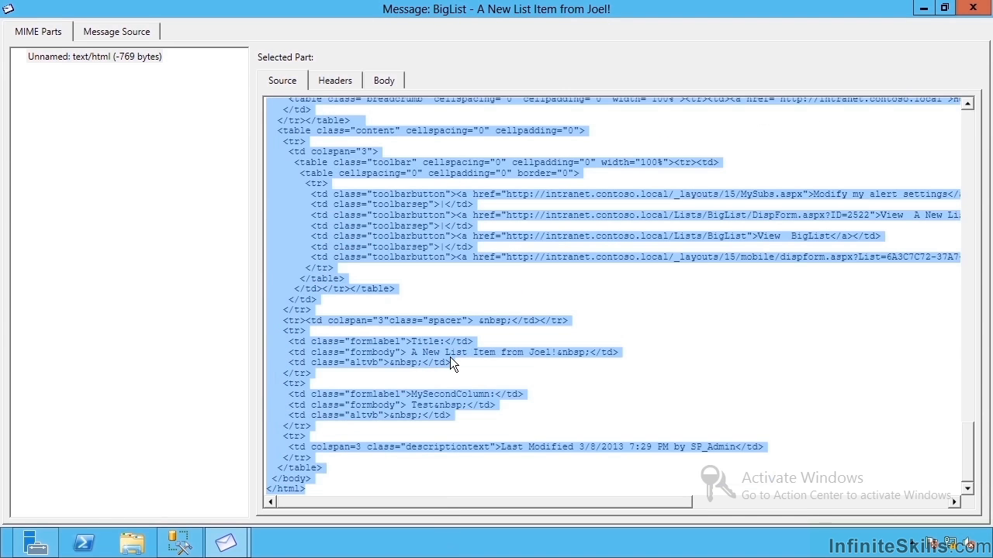
click(449, 352)
click(384, 79)
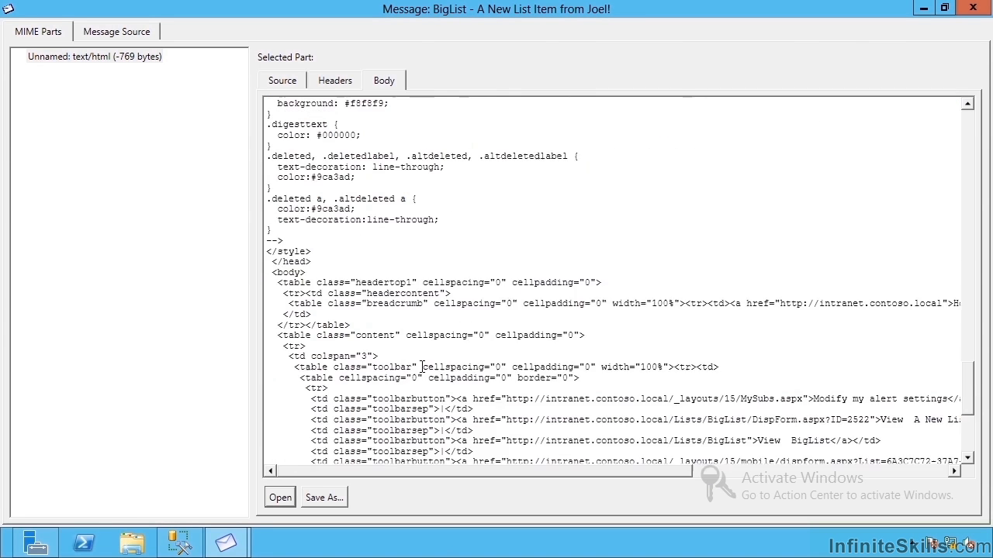
scroll(500, 419, down, 5)
drag(407, 321, 591, 321)
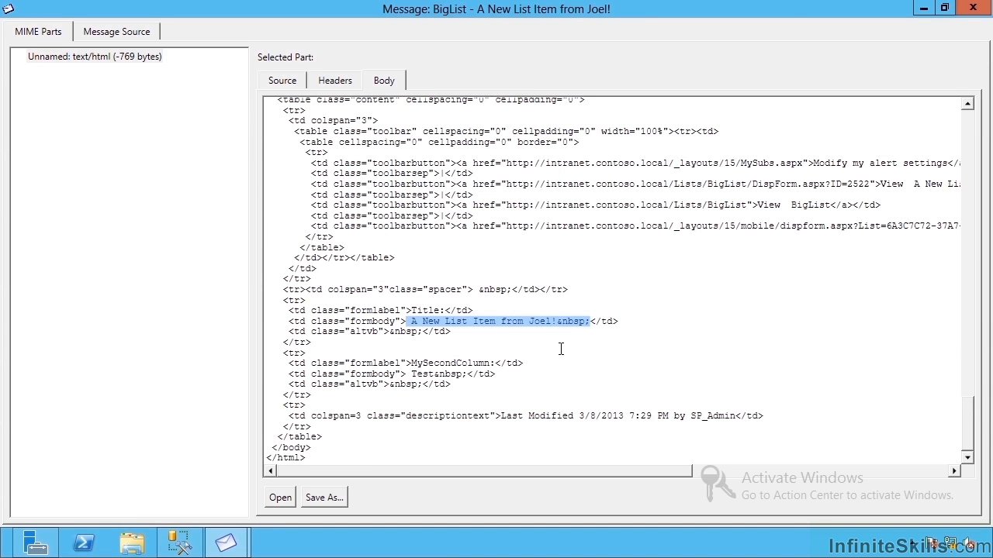
click(89, 71)
key(Escape)
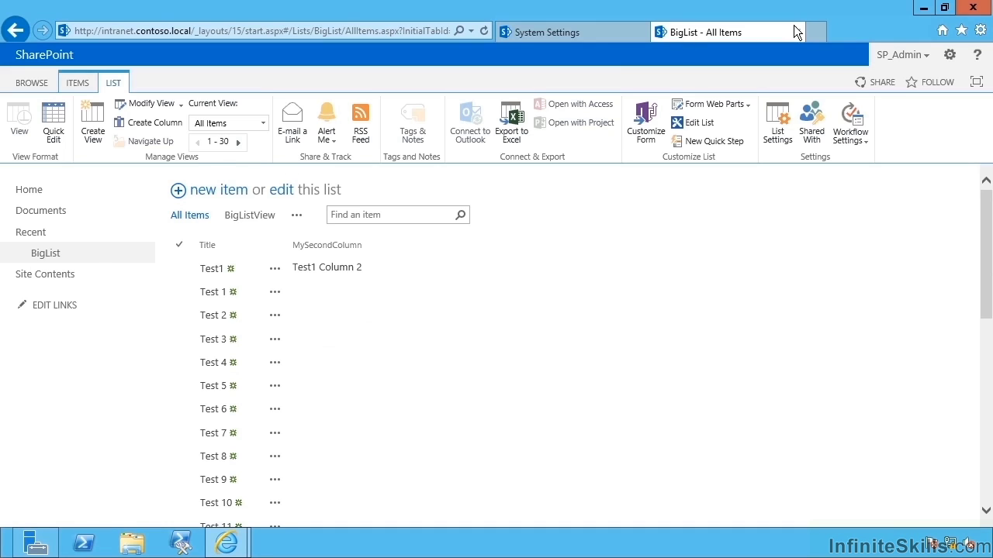
Open Mobile Account Settings, cancel without changes, and return to the System Settings page.
click(598, 32)
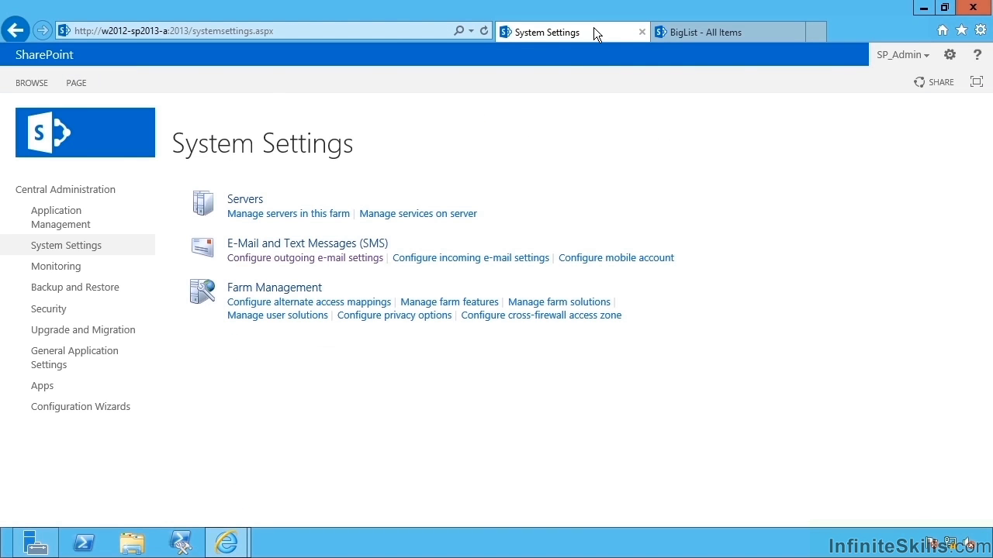
click(607, 266)
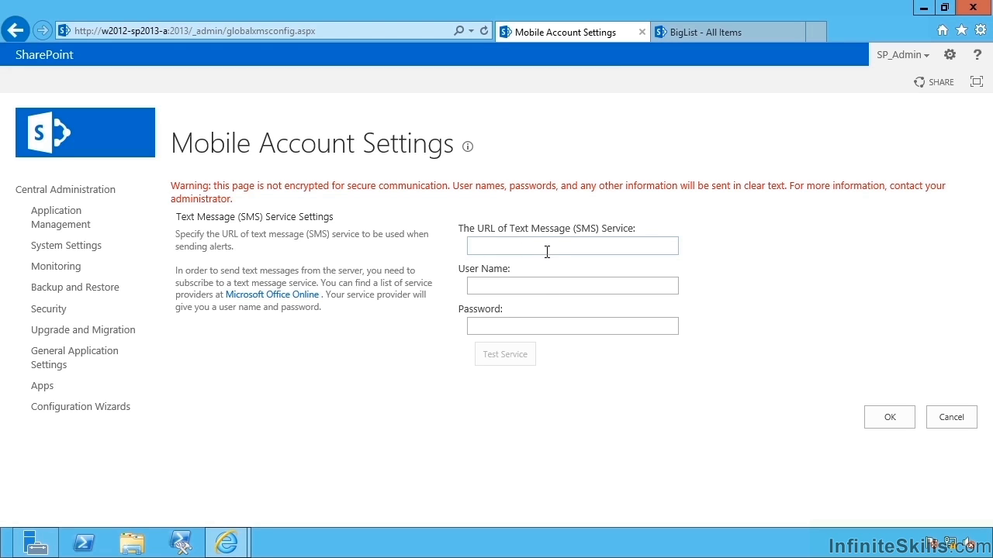
click(543, 287)
click(569, 329)
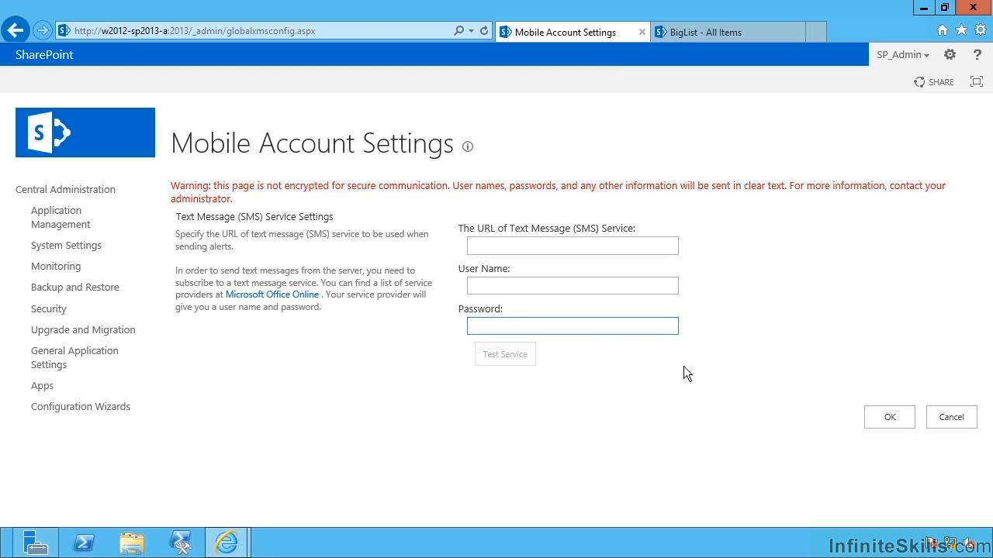
click(951, 417)
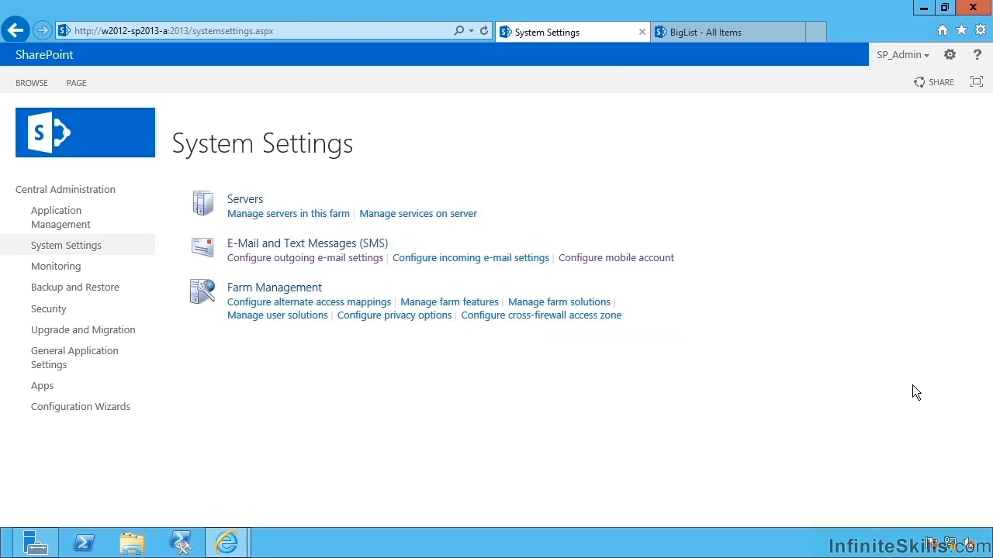
click(704, 37)
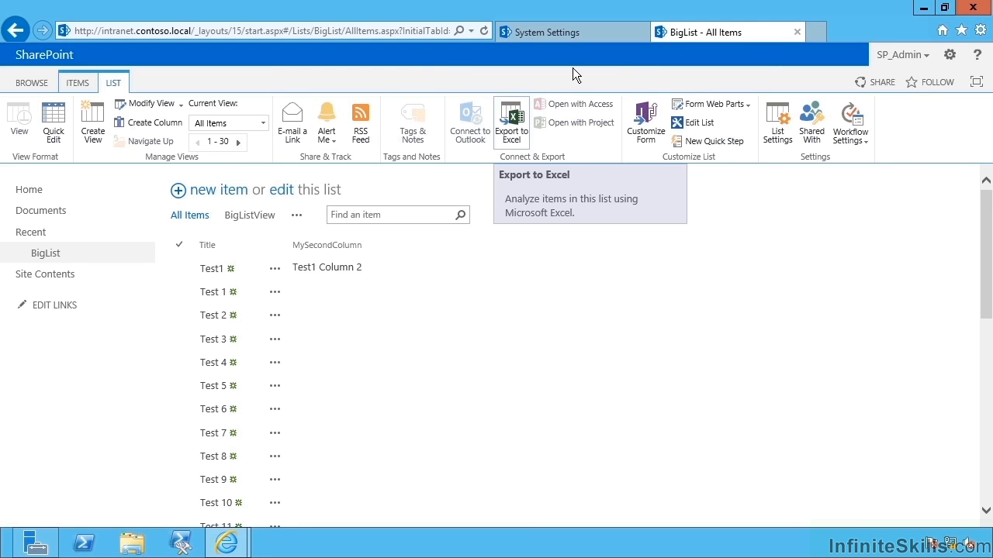
click(572, 36)
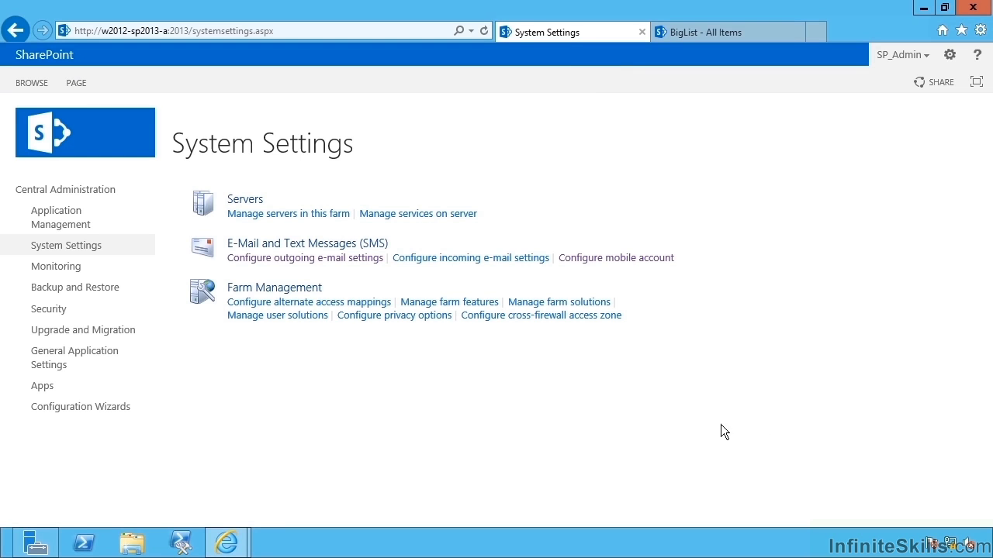
Open the incoming e-mail settings and dismiss the SMTP-service-not-installed warning.
click(481, 259)
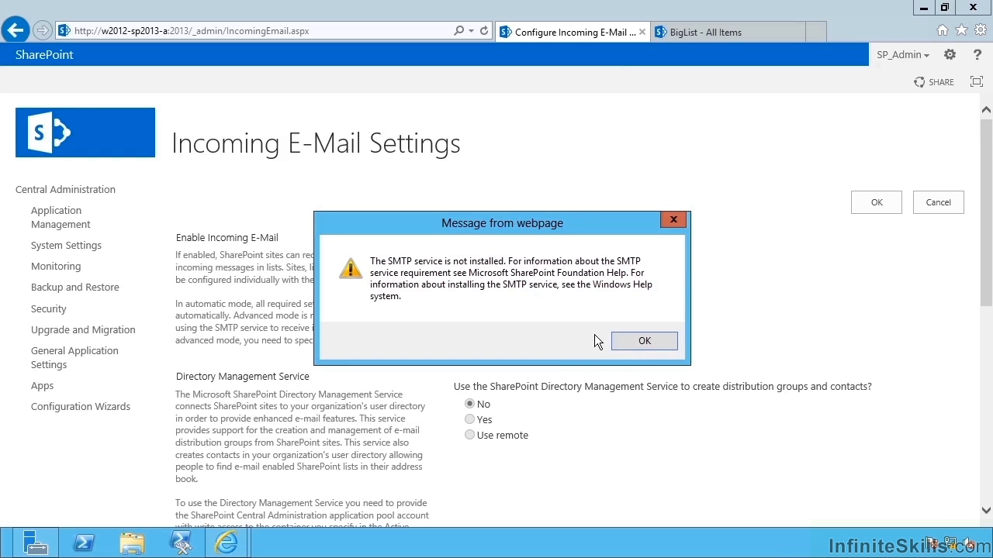
click(632, 343)
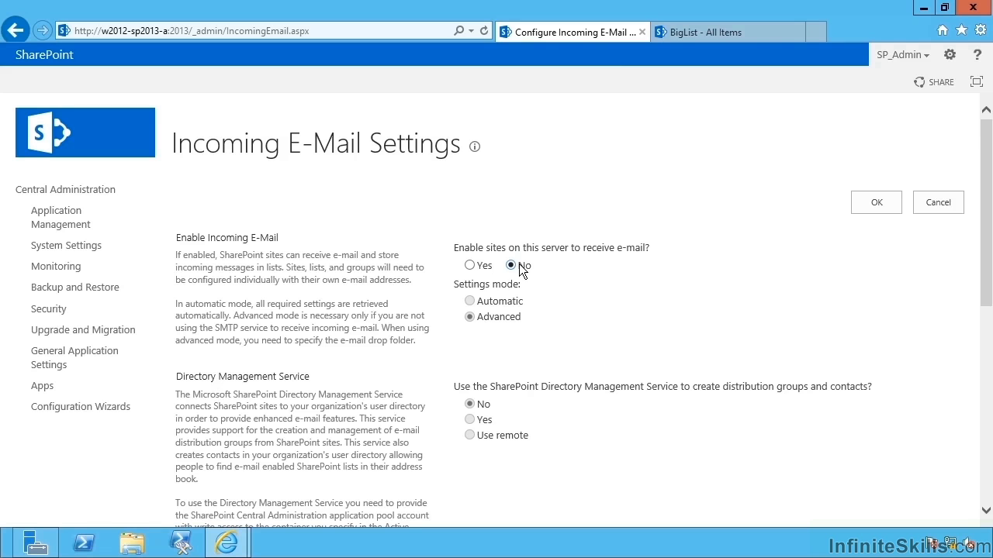
Set 'Enable sites on this server to receive e-mail' to Yes and turn on the Directory Management Service.
click(469, 266)
scroll(547, 298, down, 3)
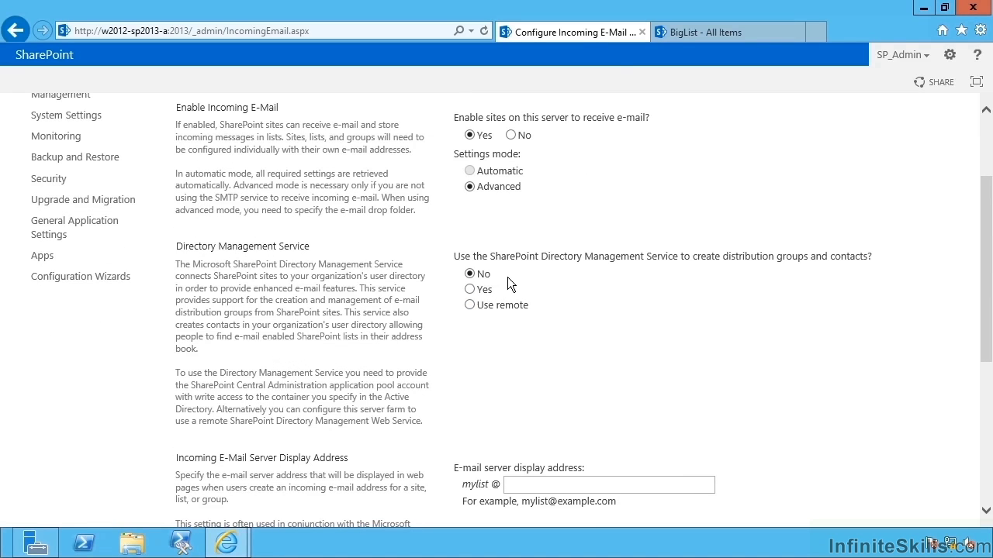
scroll(543, 326, down, 3)
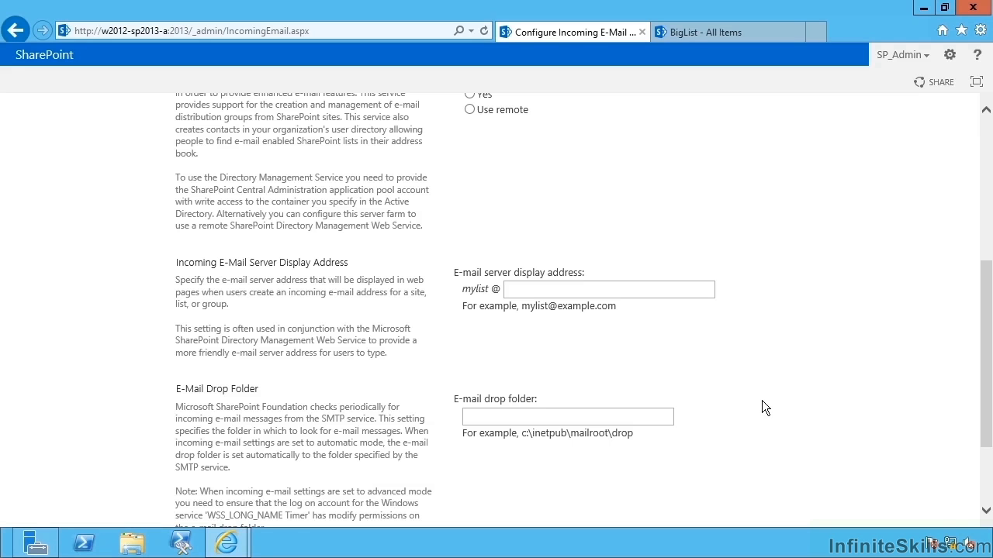
scroll(762, 408, up, 3)
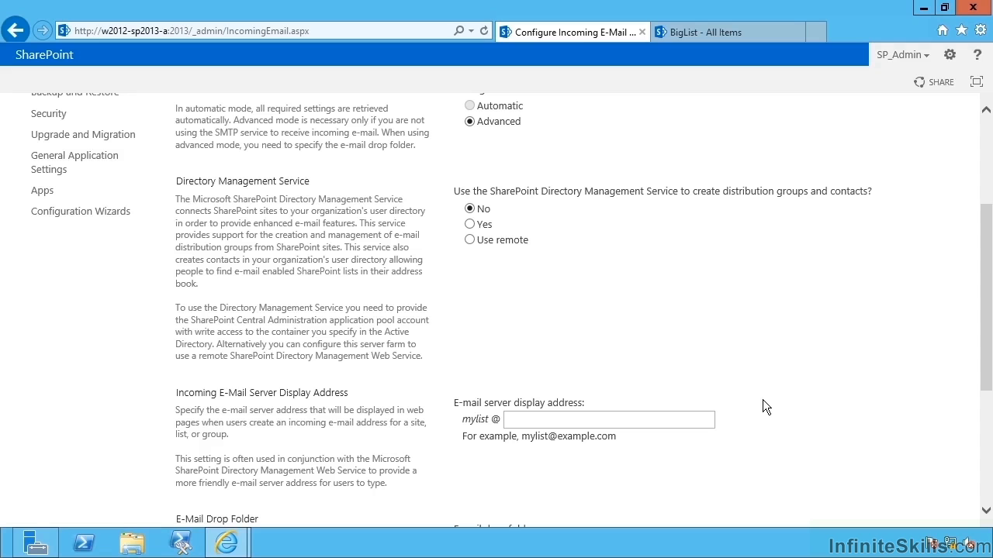
click(471, 227)
Use the Directory Management Service for distribution groups and select the example Active Directory container path.
click(534, 278)
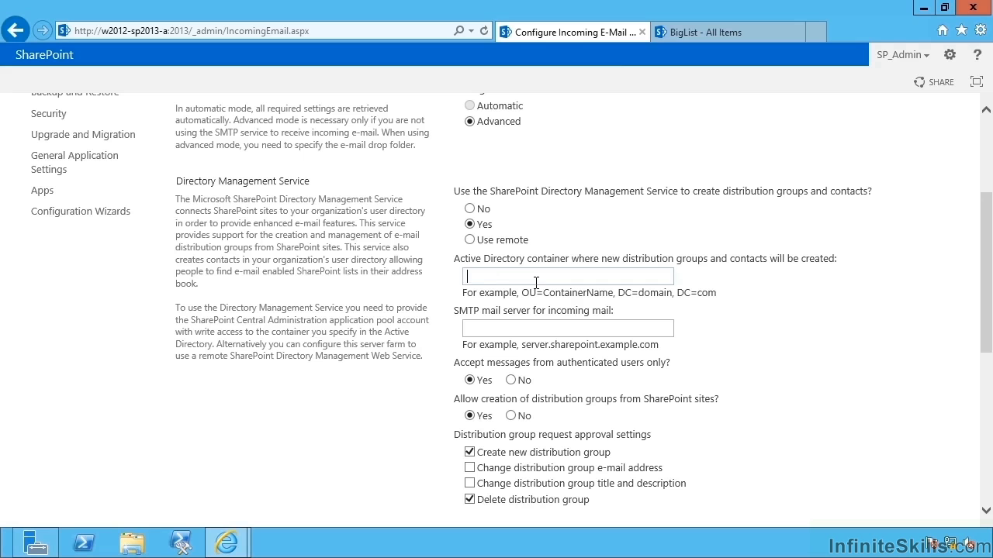
click(536, 281)
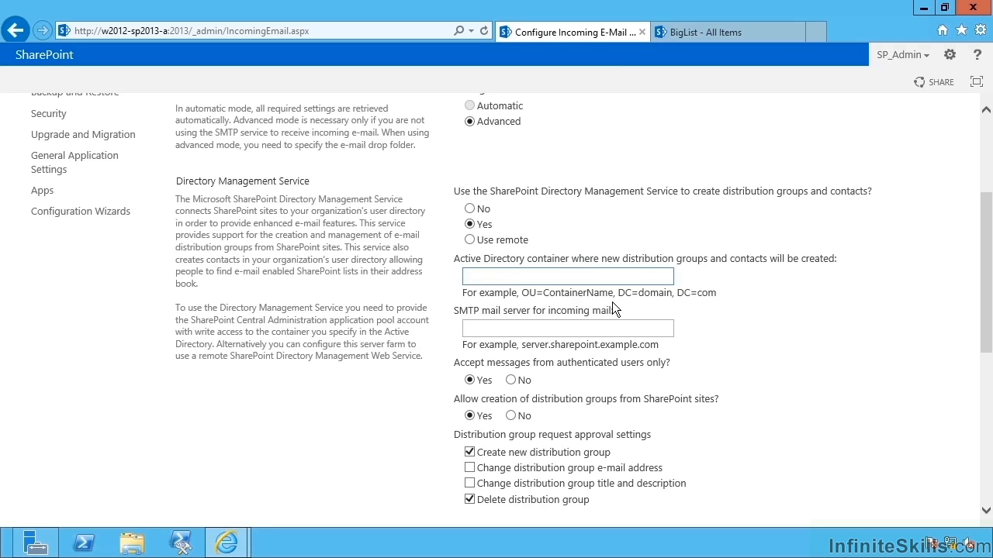
click(524, 296)
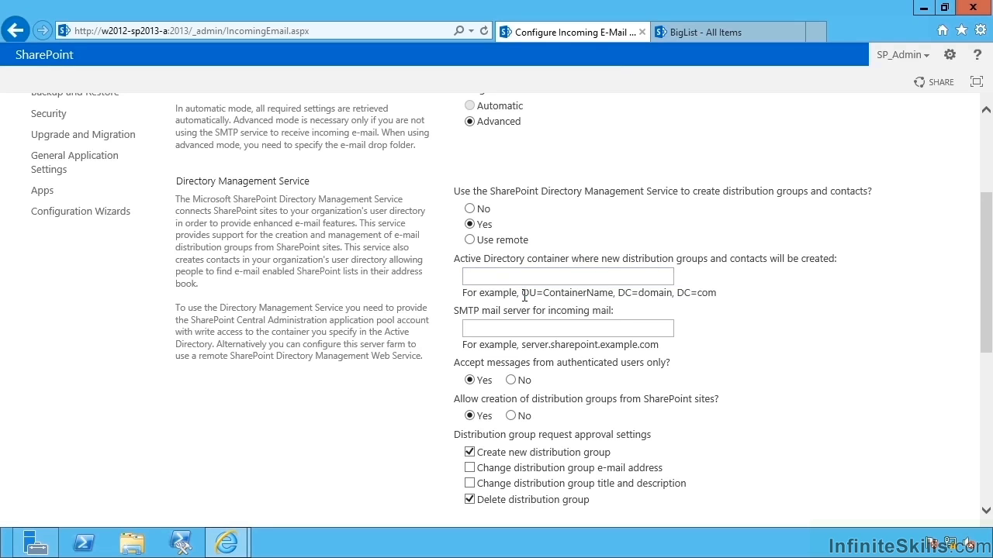
drag(524, 296, 709, 294)
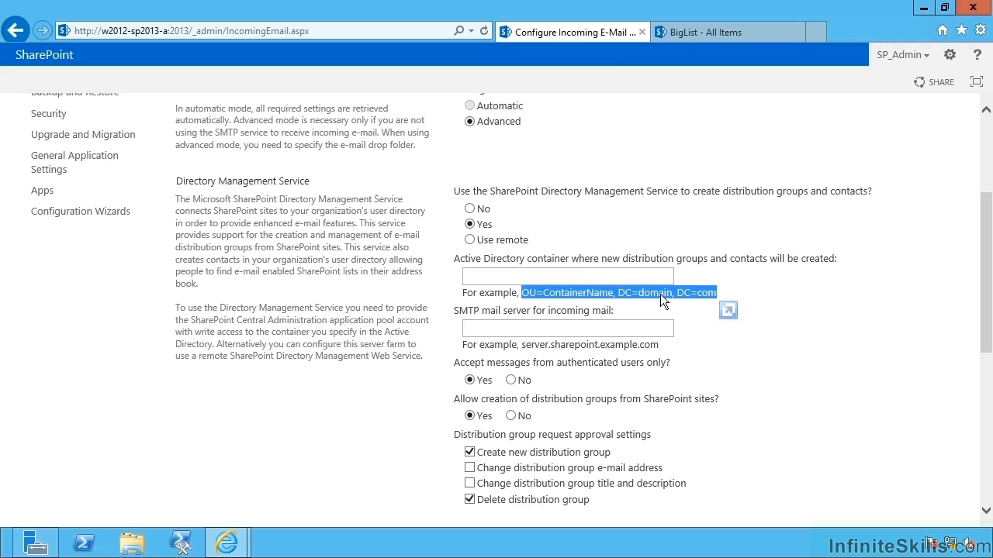
Paste the example path 'OU=ContainerName, DC=domain, DC=com' as the Active Directory container.
click(643, 283)
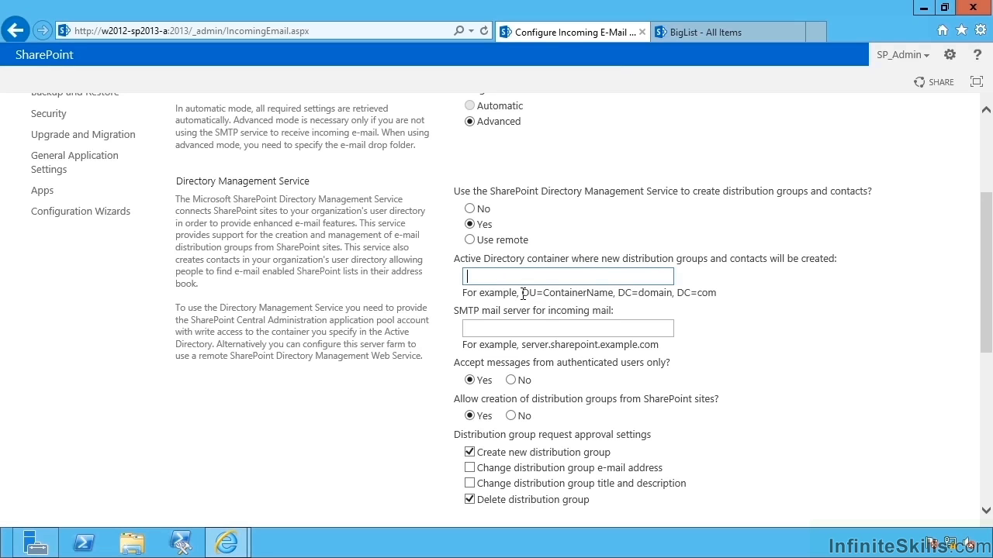
drag(523, 293, 716, 295)
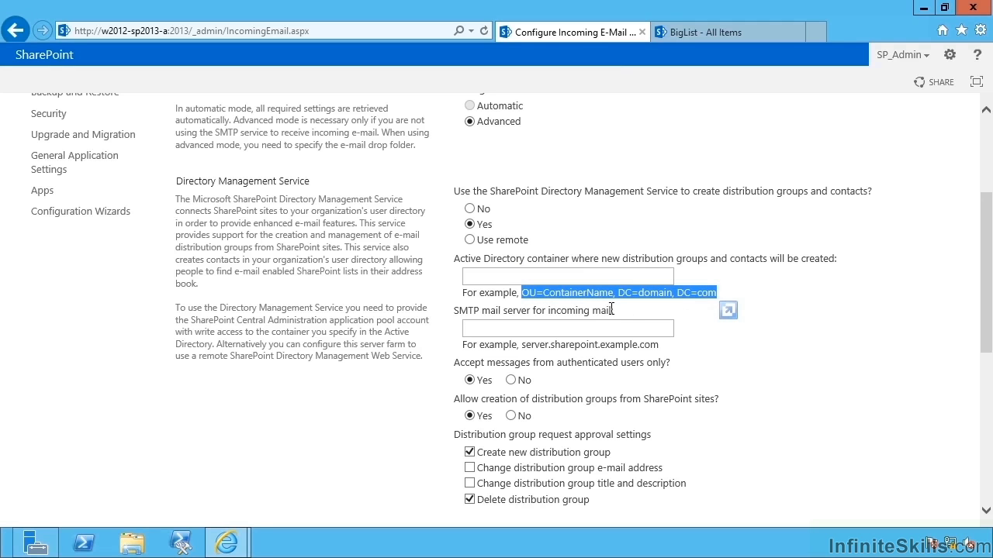
key(ctrl+c)
click(597, 277)
key(ctrl+v)
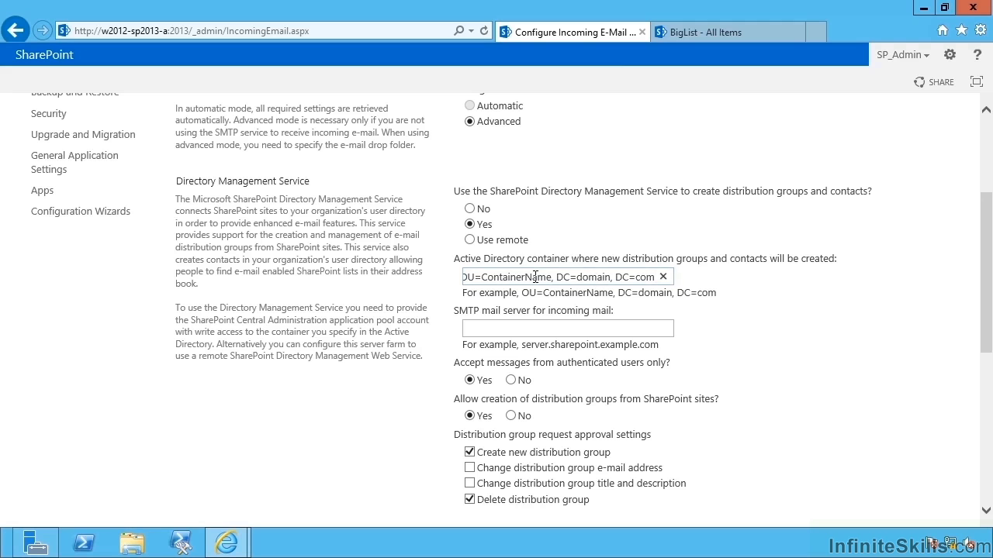
Enter mysharepointserver.contoso.local as the incoming SMTP mail server.
click(573, 328)
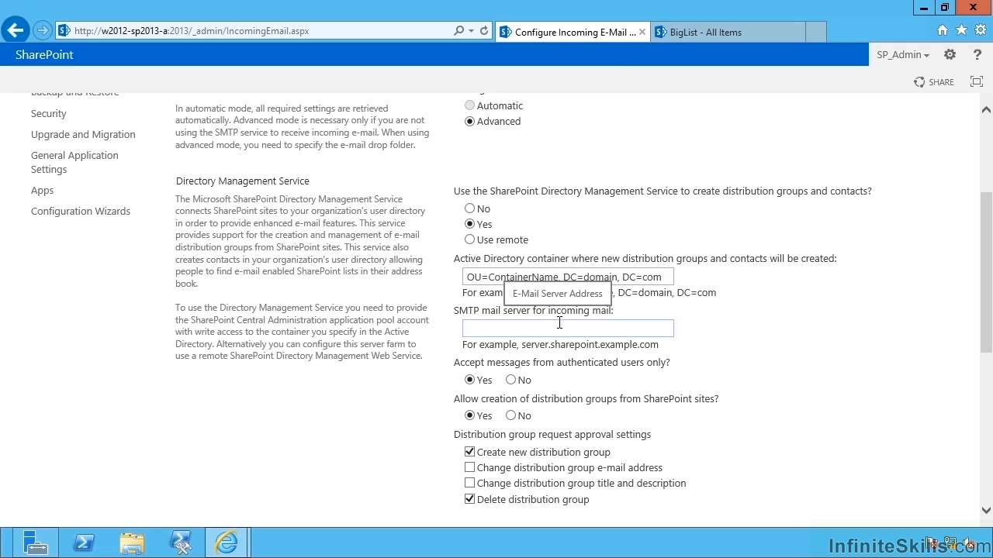
text(mysharepointserver.contoso.local)
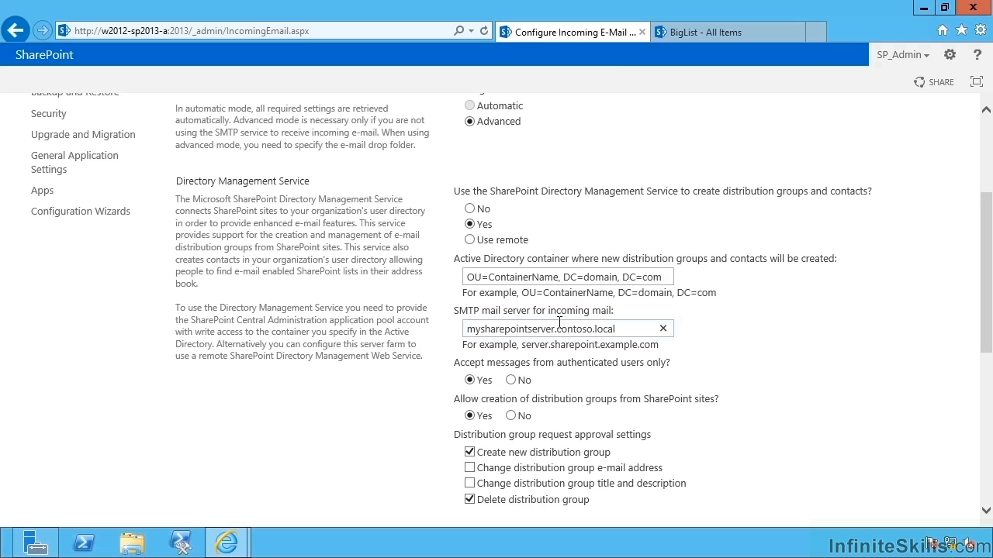
scroll(698, 354, down, 3)
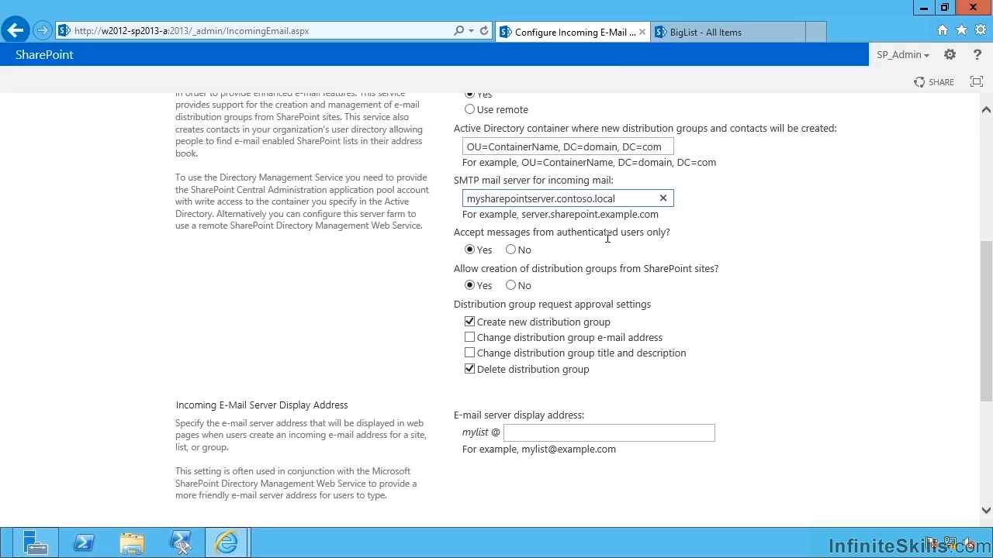
Answer No to 'Accept messages from authenticated users only?' so any sender is accepted.
click(512, 250)
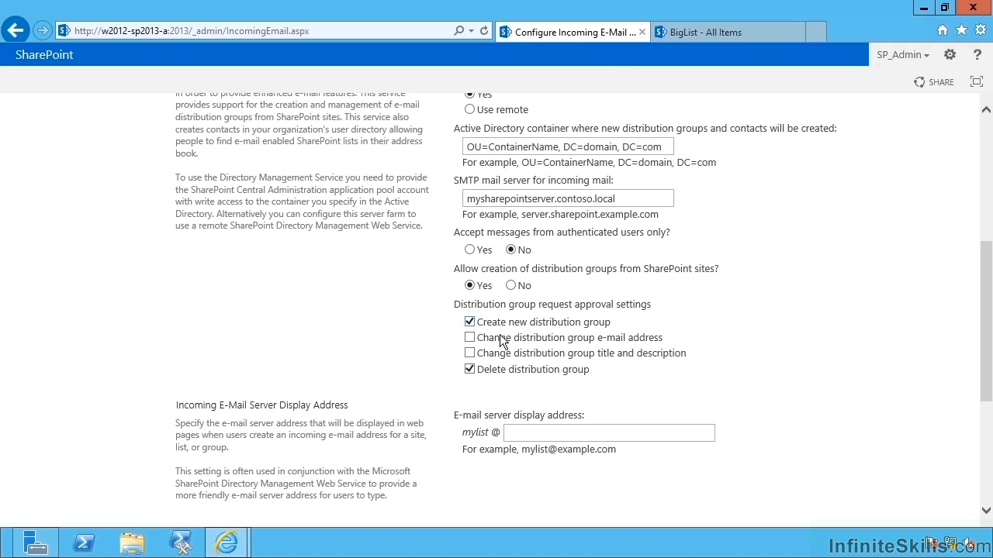
scroll(470, 332, down, 1)
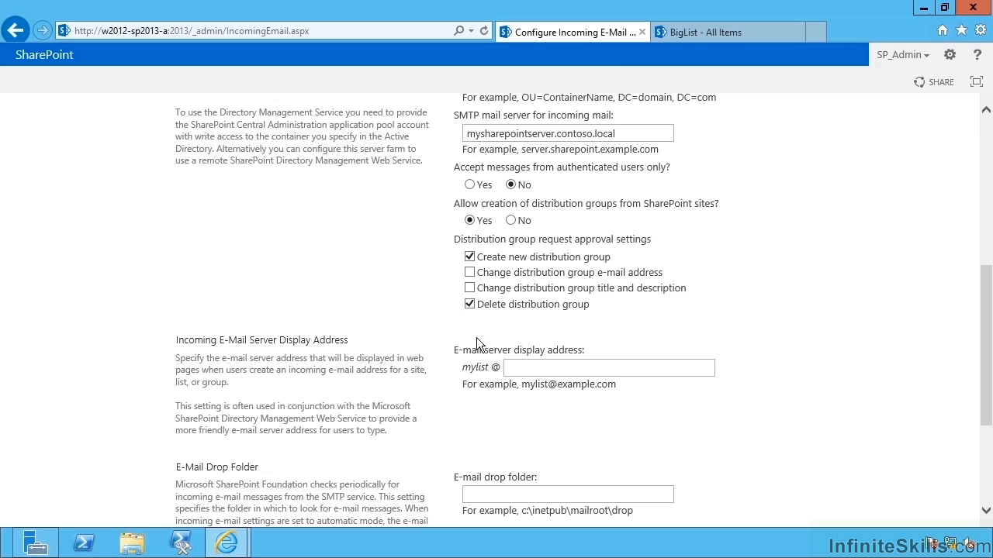
scroll(439, 341, down, 3)
Enter sharepoint.contoso.com as the display address and select the example drop folder path c:\inetpub\mailroot\drop.
click(578, 239)
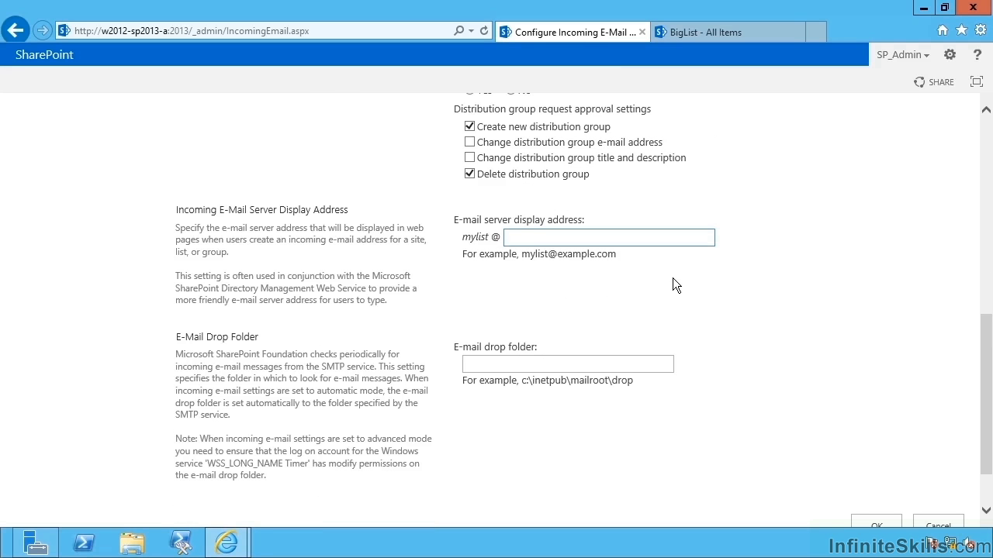
text(sharepoint.contoso.com)
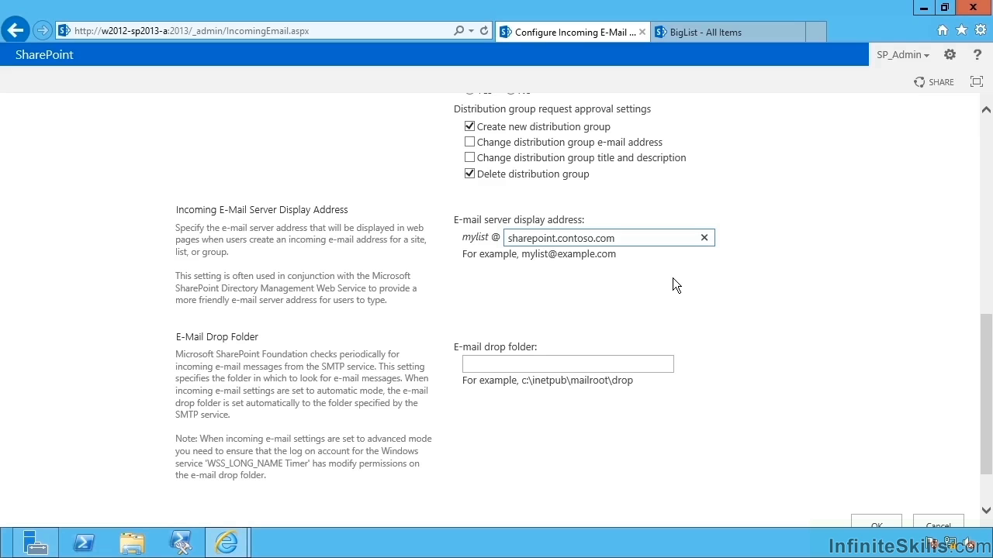
click(621, 379)
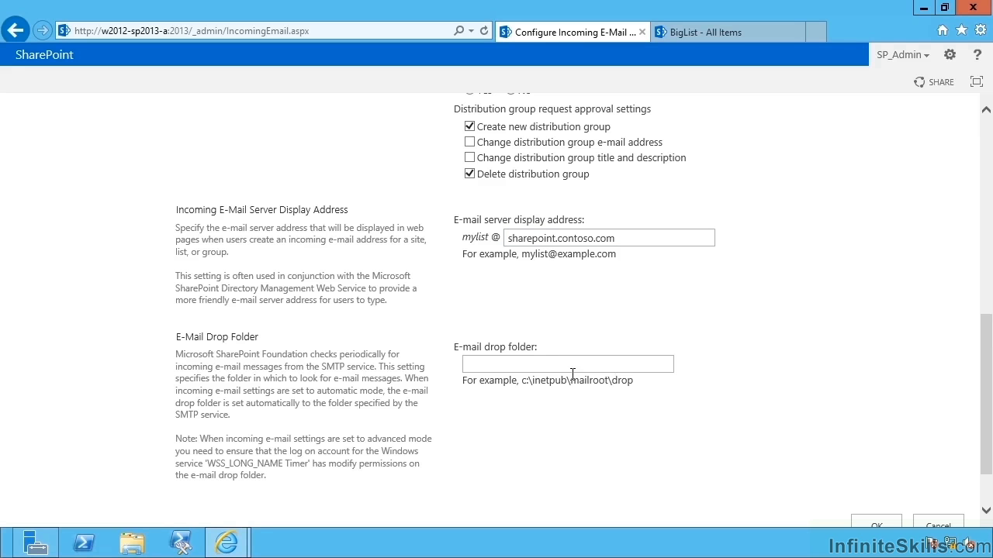
drag(521, 381, 629, 363)
scroll(678, 351, down, 2)
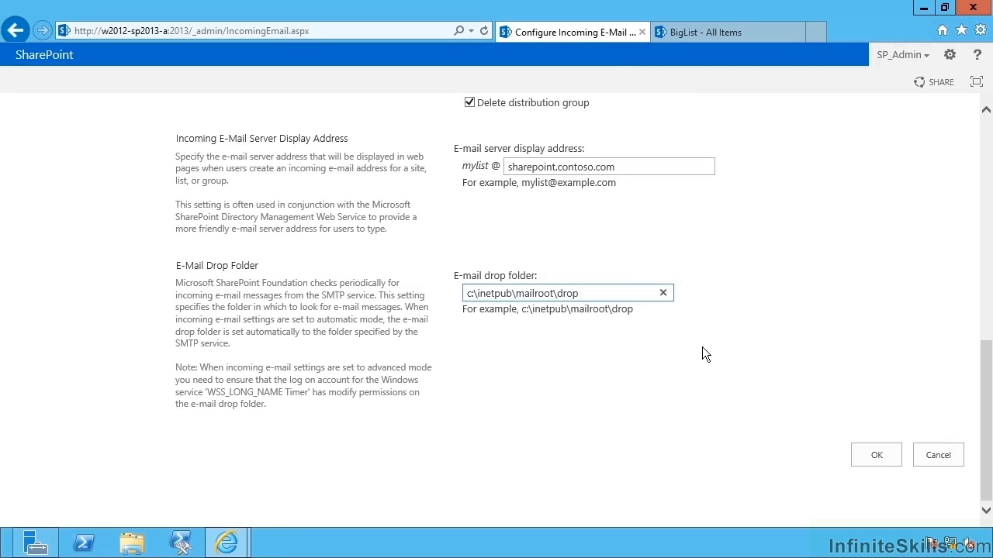
Switch the Directory Management Service to Use remote and focus its empty service URL box.
click(867, 454)
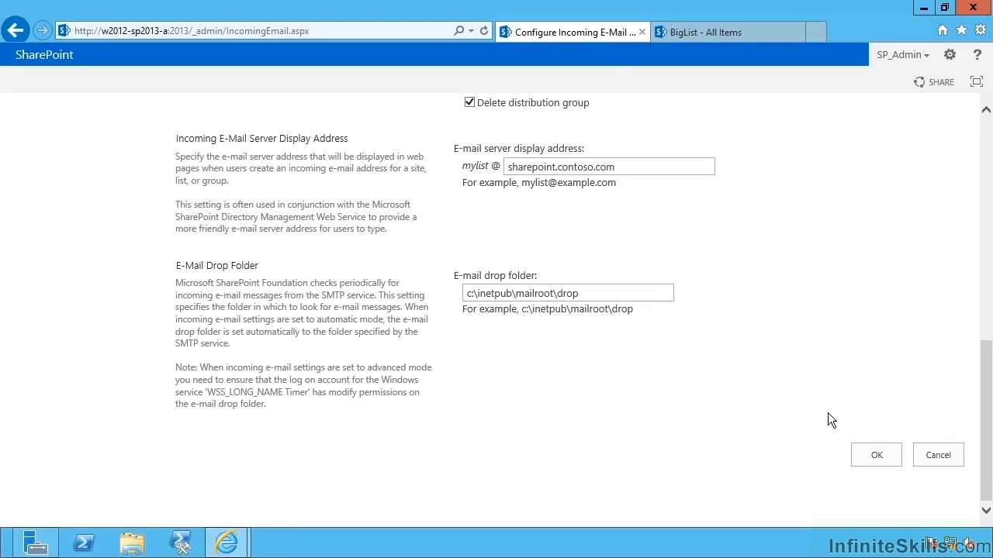
scroll(827, 413, up, 10)
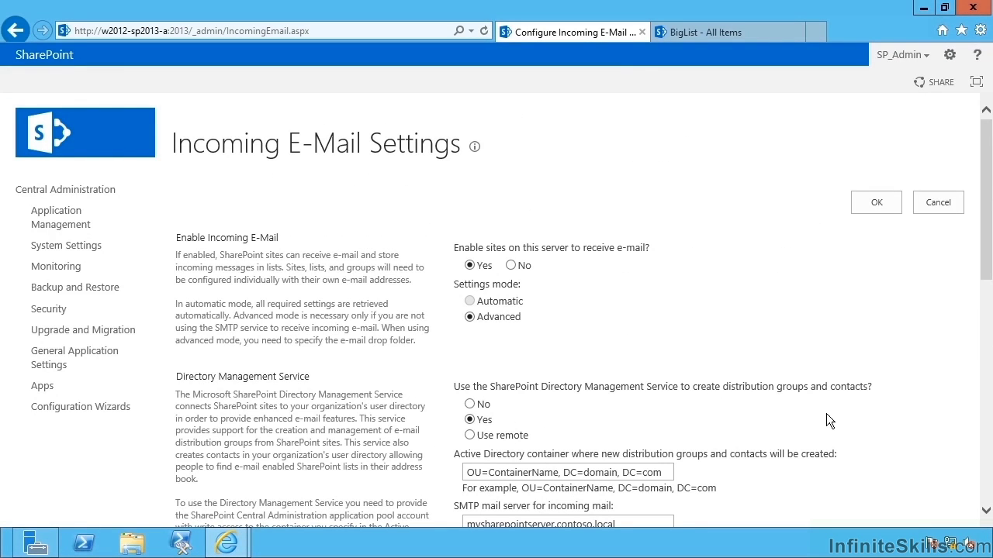
scroll(827, 414, down, 2)
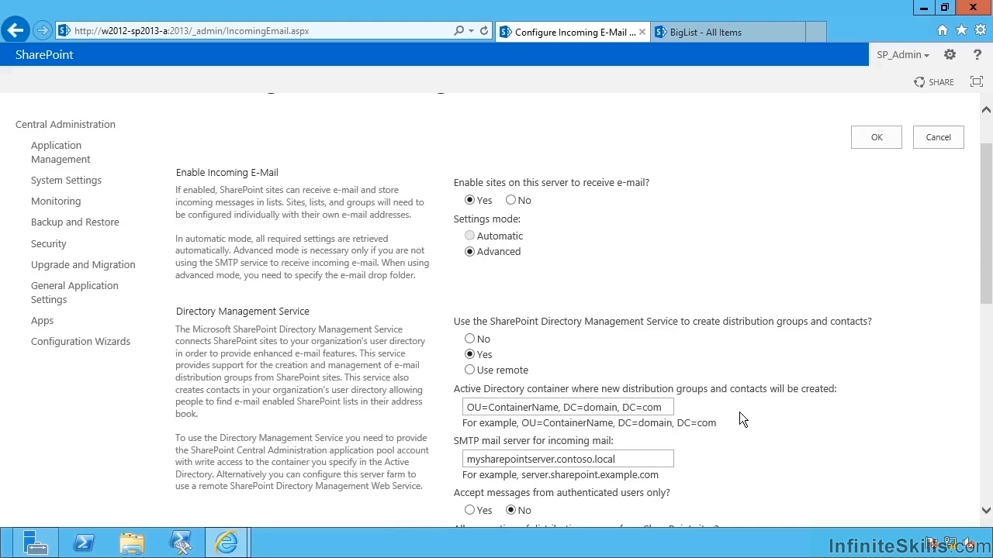
click(470, 370)
click(546, 409)
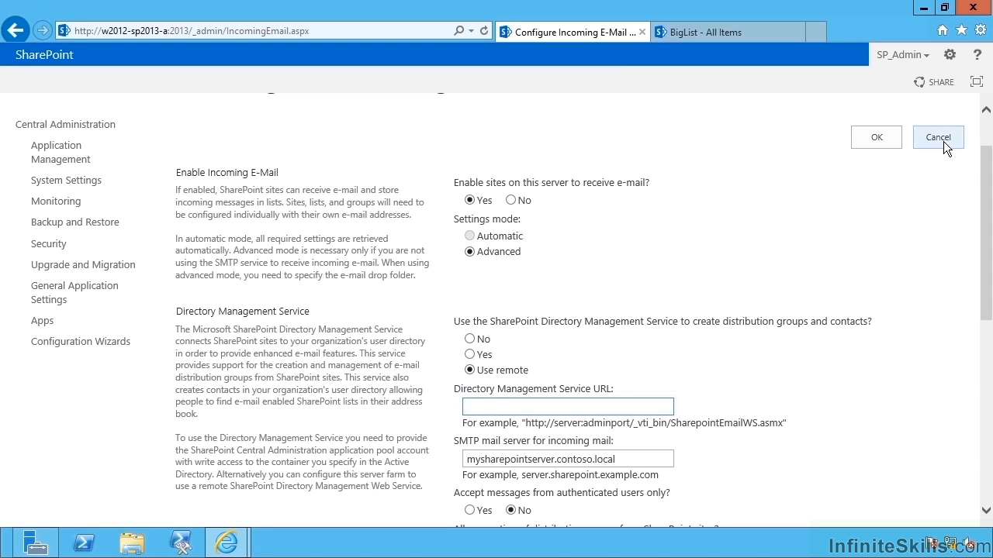
Set the Directory Management Service back to No and select the entered drop folder path.
click(470, 356)
click(470, 339)
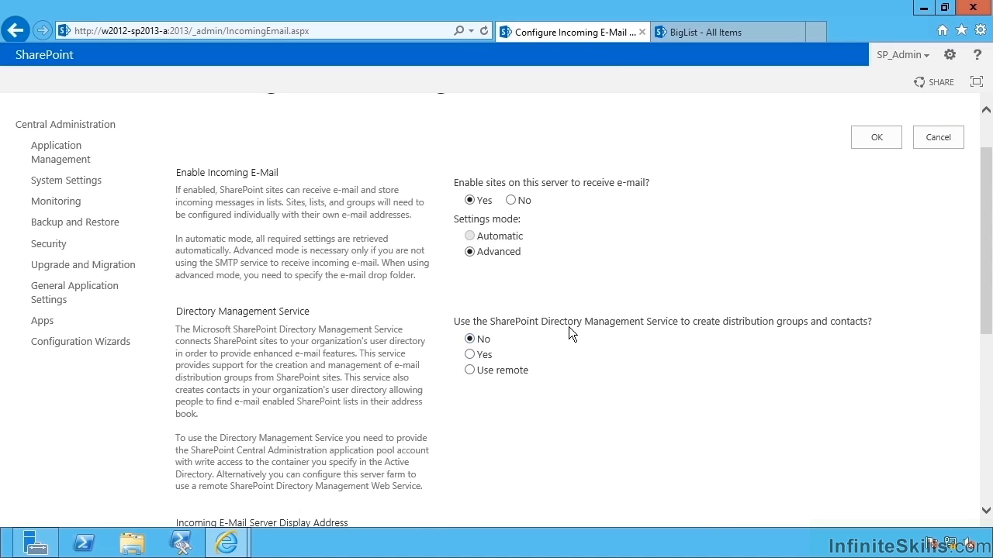
scroll(605, 333, down, 3)
scroll(617, 423, down, 1)
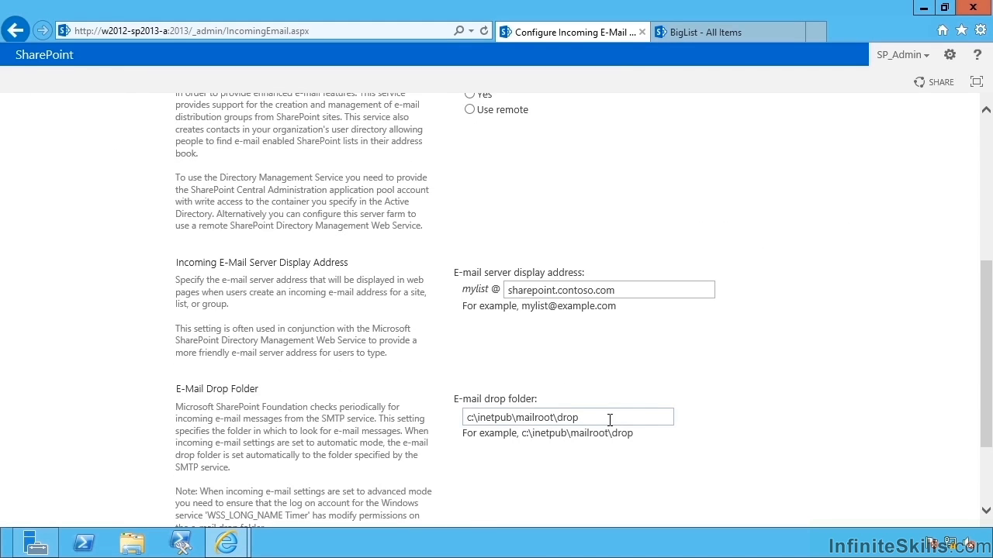
drag(610, 419, 385, 417)
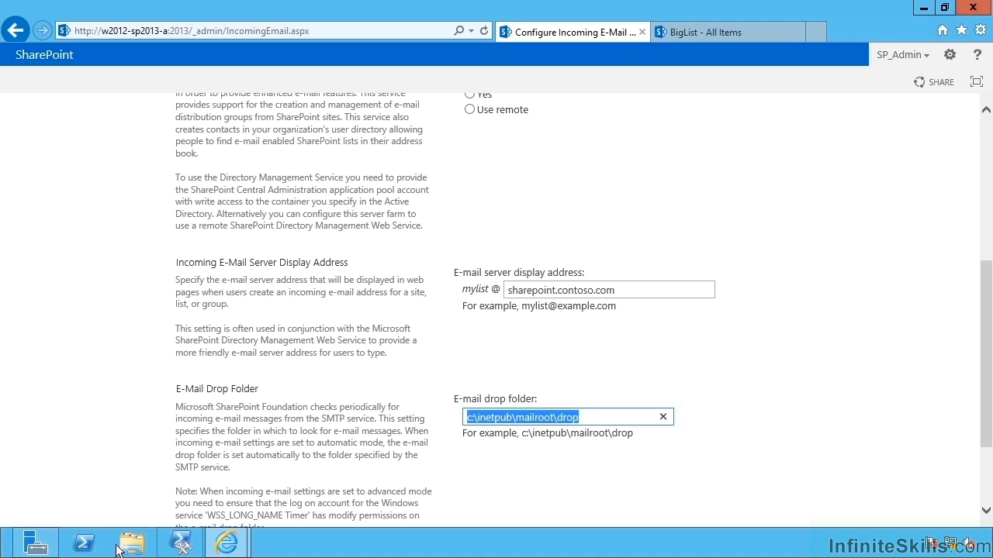
right_click(91, 547)
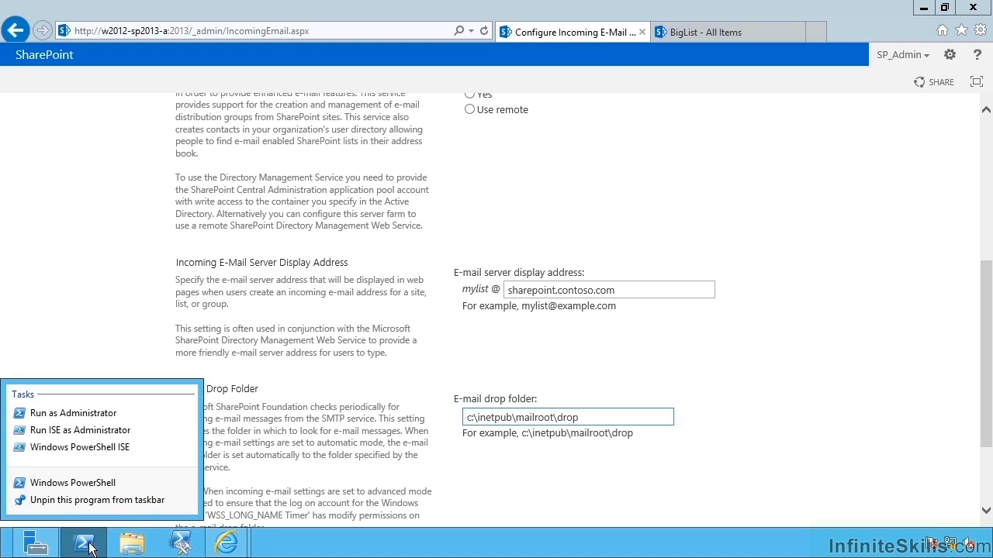
Create c:\inetpub\mailroot\drop with mkdir in an administrator PowerShell, then close the console.
click(89, 412)
click(550, 295)
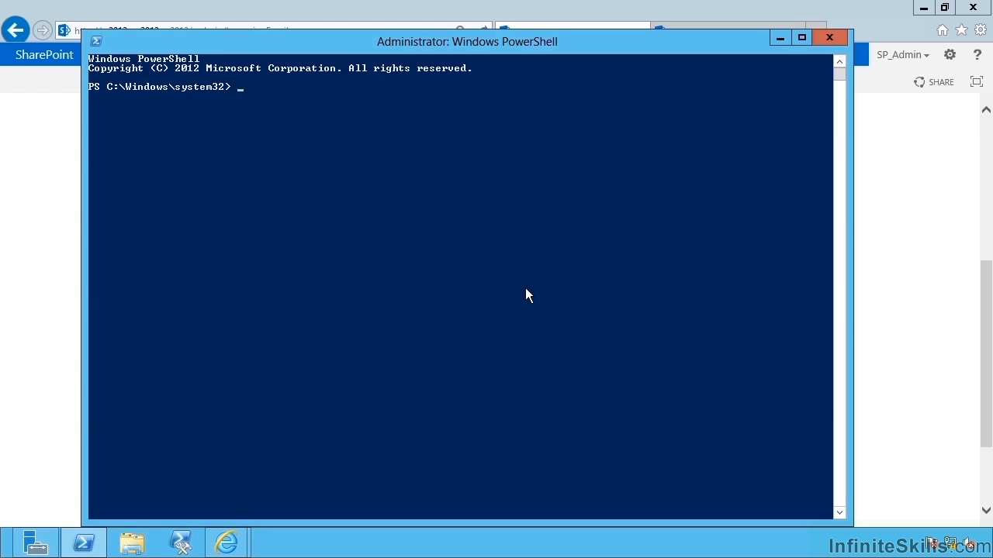
text(mkdir c:\inetpub\mailroot\drop)
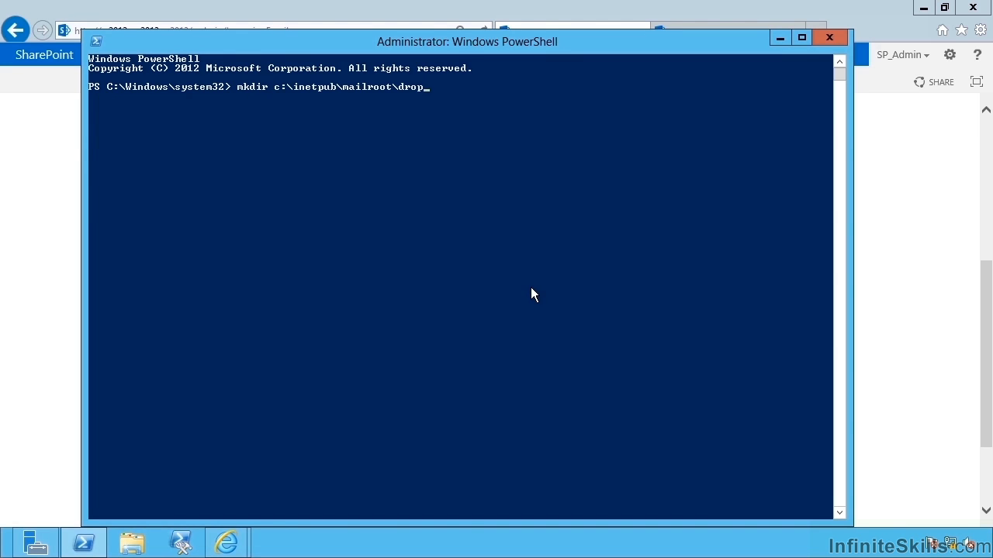
key(Return)
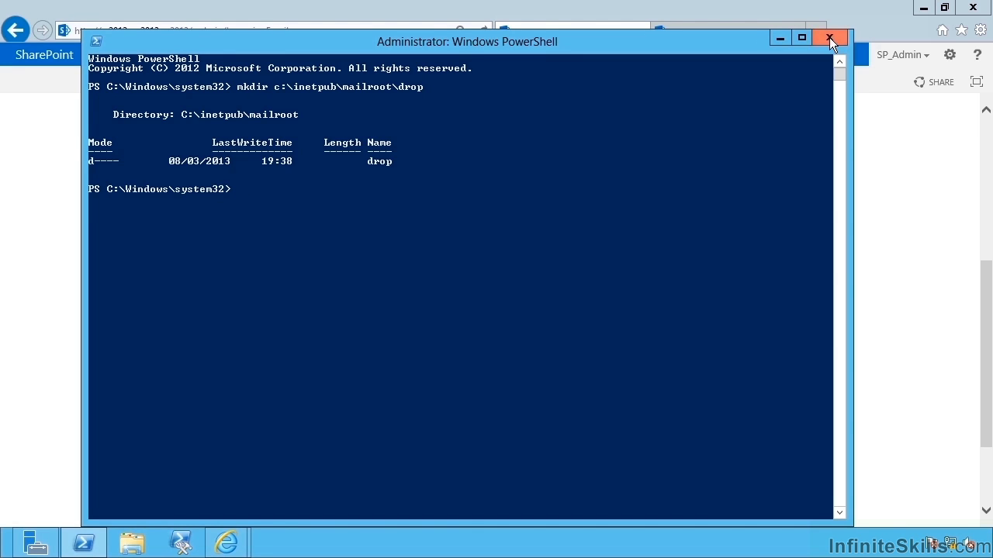
click(829, 37)
scroll(734, 375, down, 3)
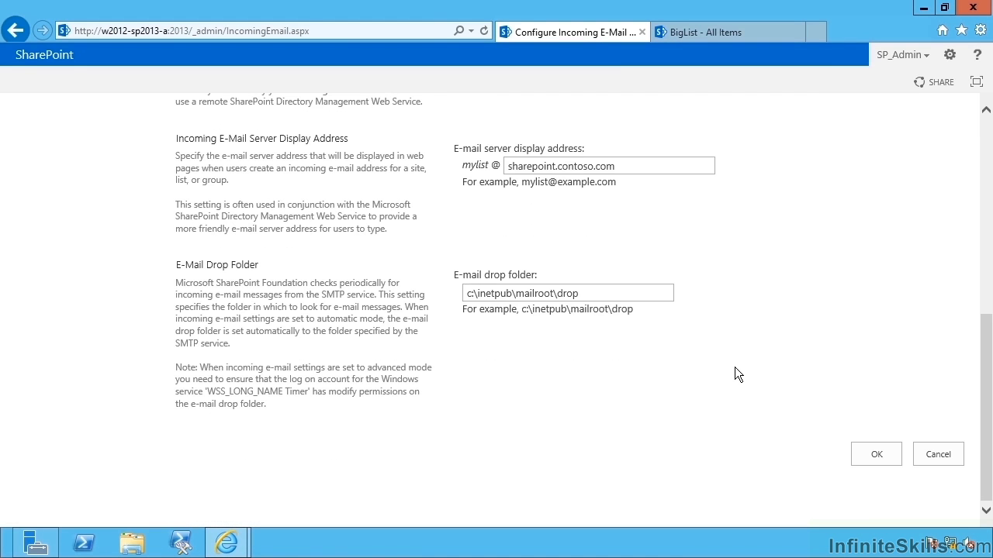
Save the farm incoming e-mail settings and open the Documents library's incoming e-mail settings.
click(876, 456)
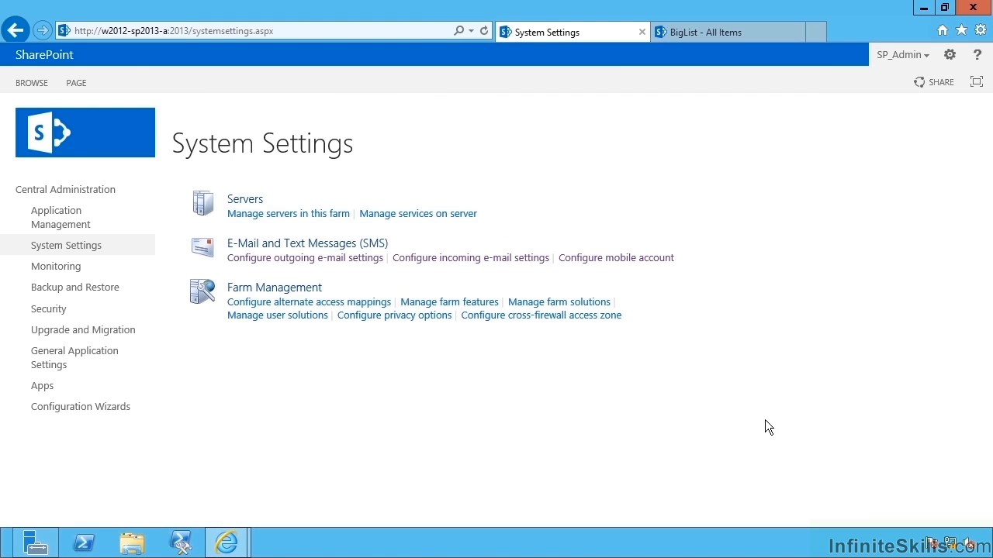
click(694, 33)
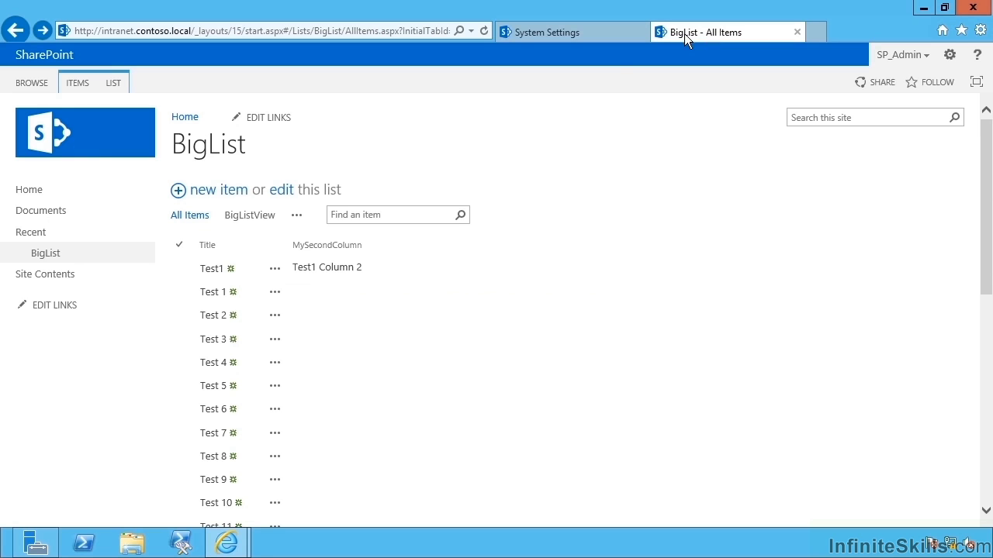
click(46, 211)
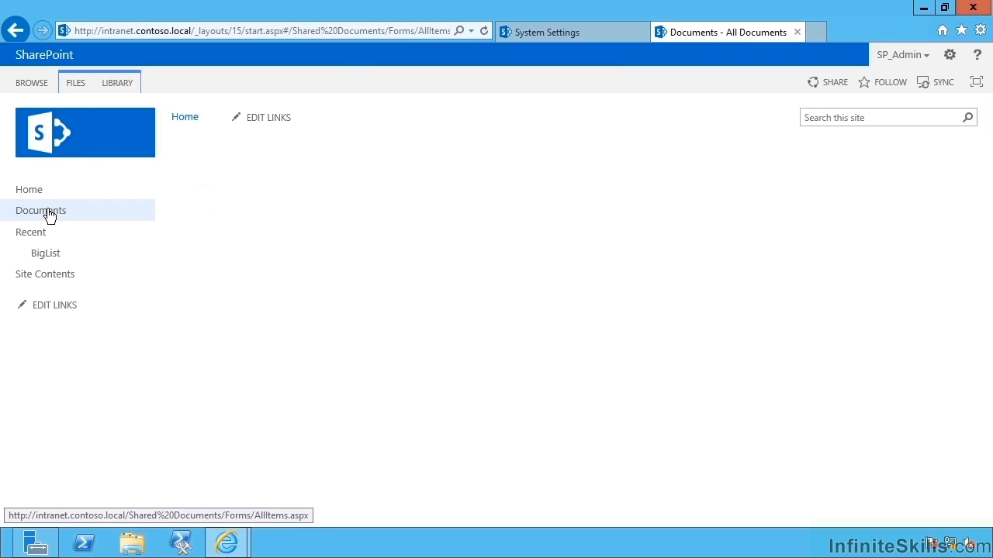
click(121, 83)
click(842, 117)
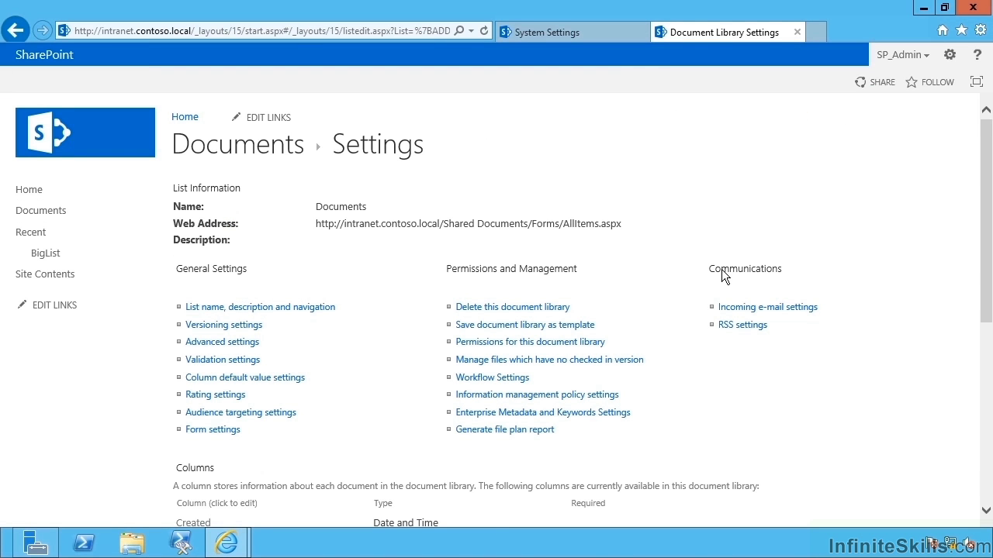
double_click(722, 271)
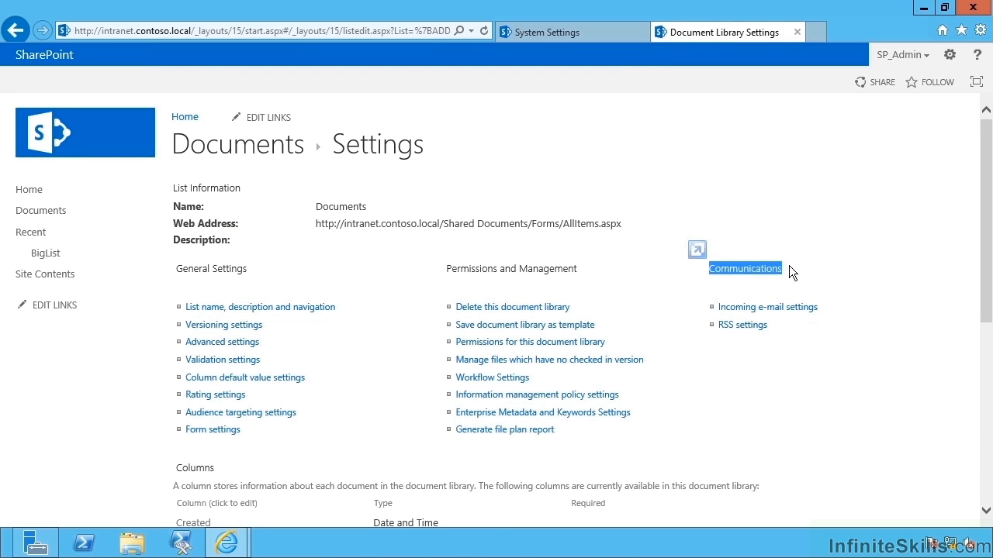
click(777, 308)
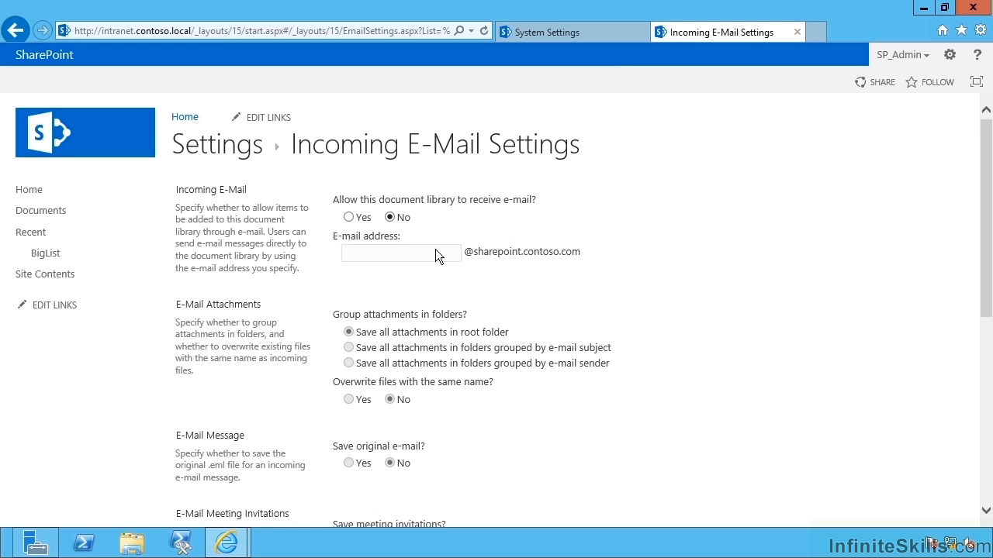
Enable e-mail for Documents at address mydocs, accepting messages from any sender, and save.
click(349, 217)
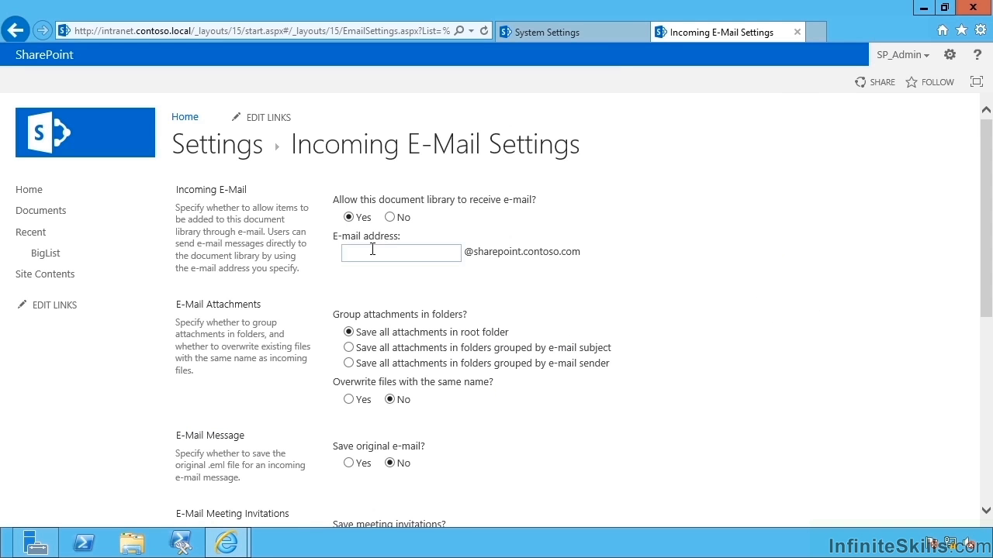
click(412, 257)
text(mydocs)
scroll(479, 276, down, 1)
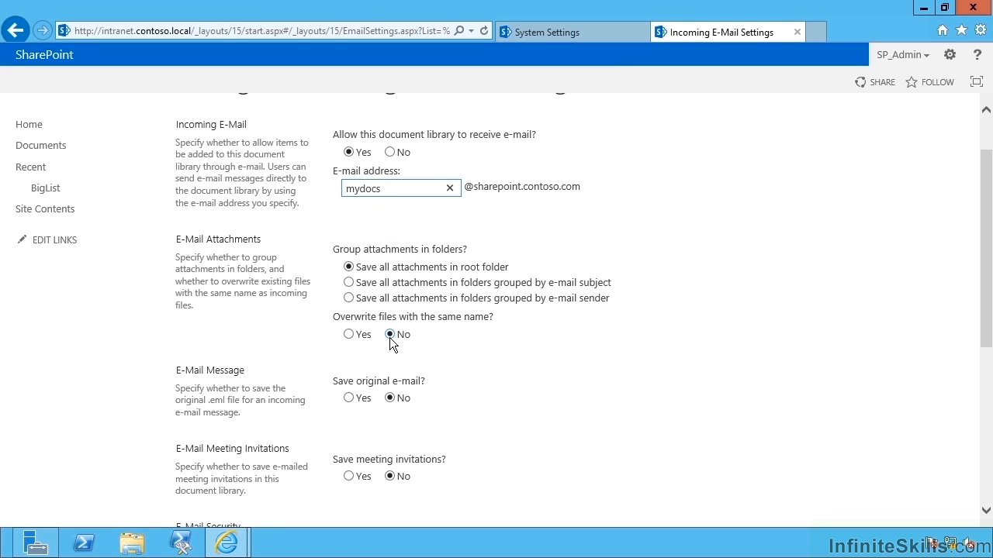
scroll(434, 433, down, 5)
click(348, 237)
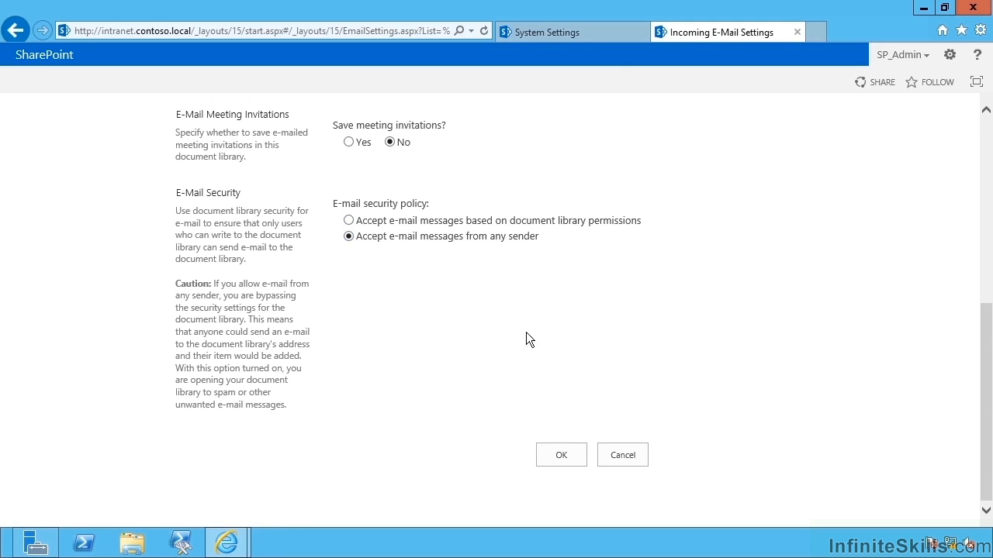
click(561, 459)
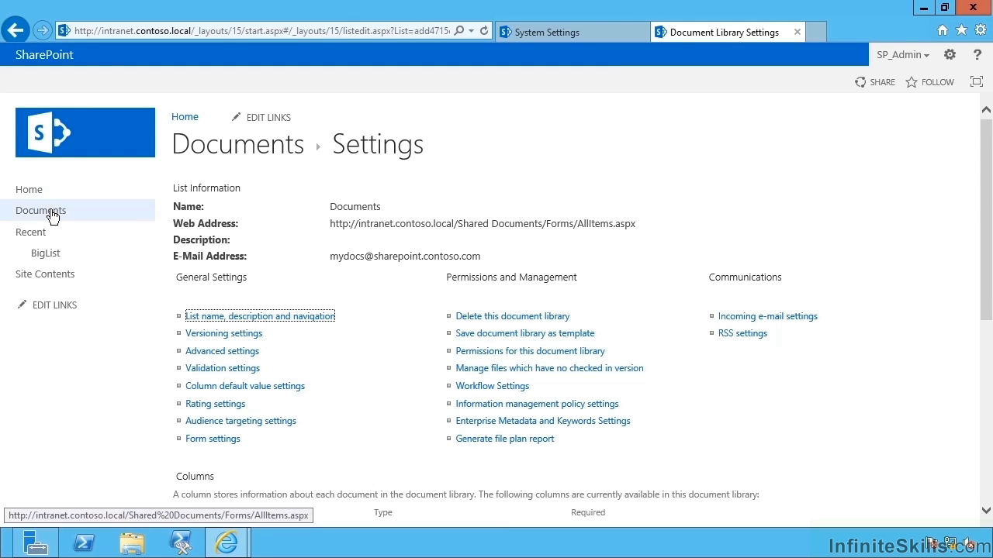
Go from the BigList settings to the site's contents page.
click(59, 256)
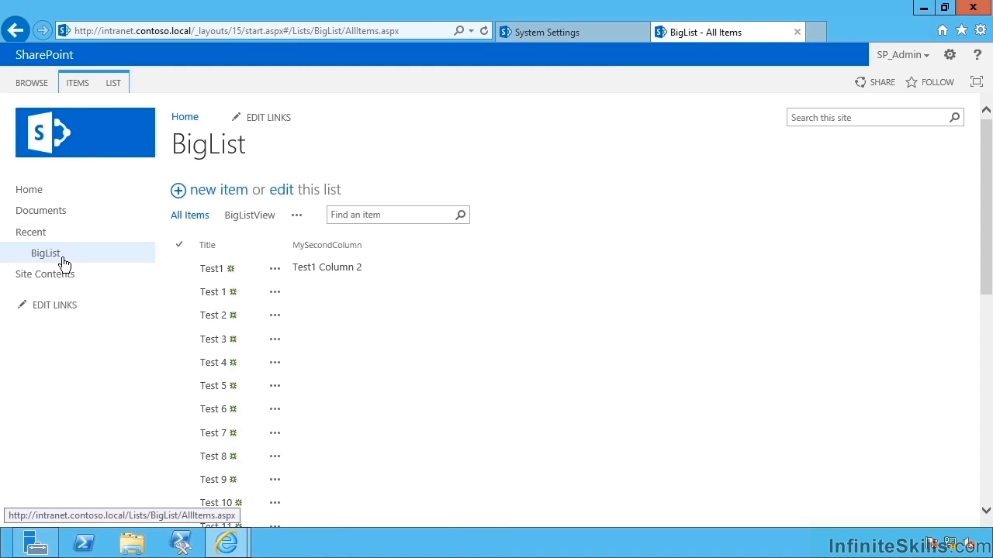
click(113, 83)
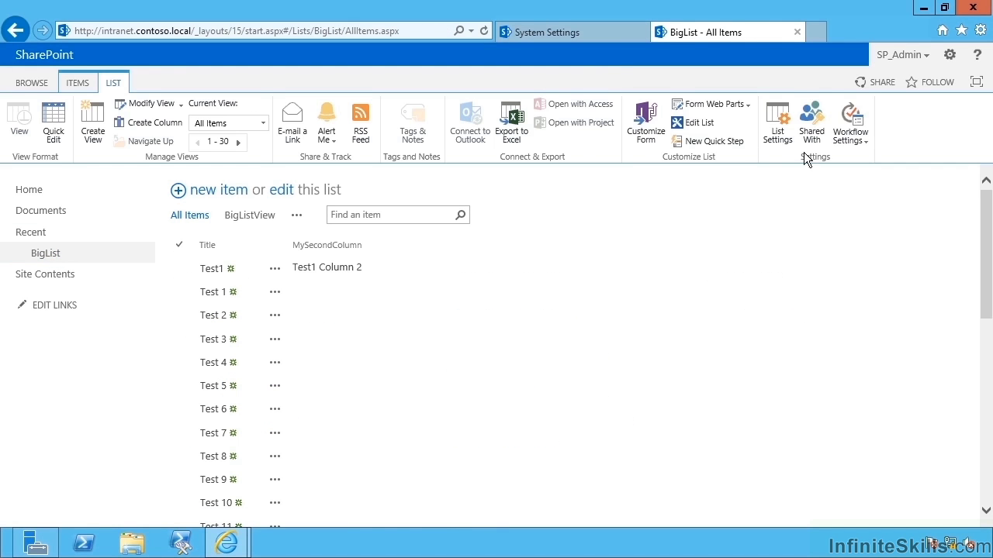
click(770, 122)
scroll(729, 256, down, 1)
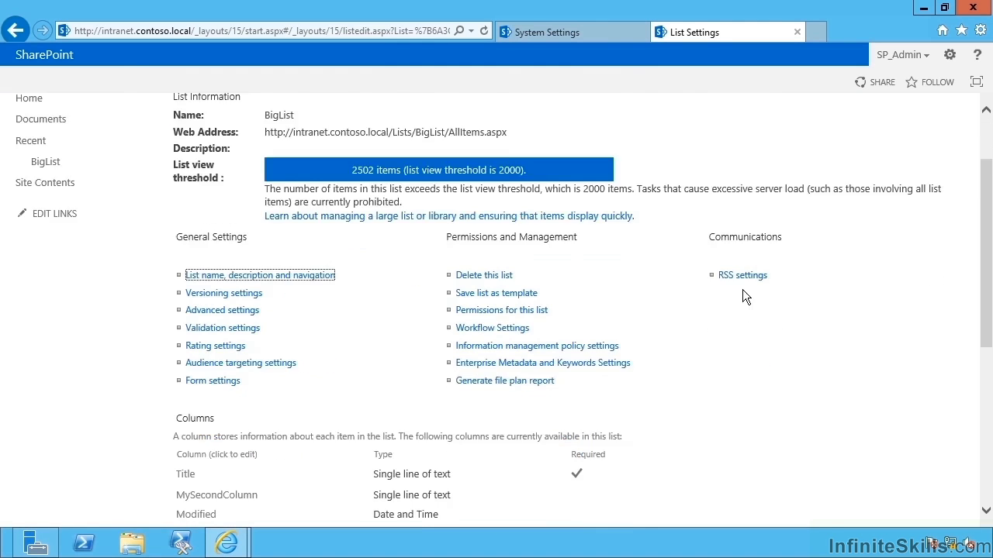
scroll(736, 291, down, 1)
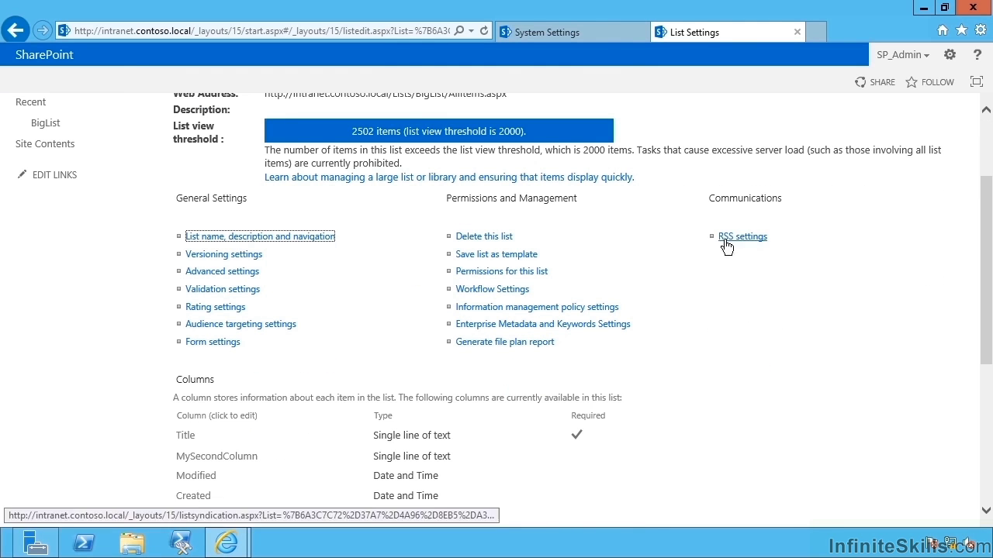
scroll(651, 251, up, 3)
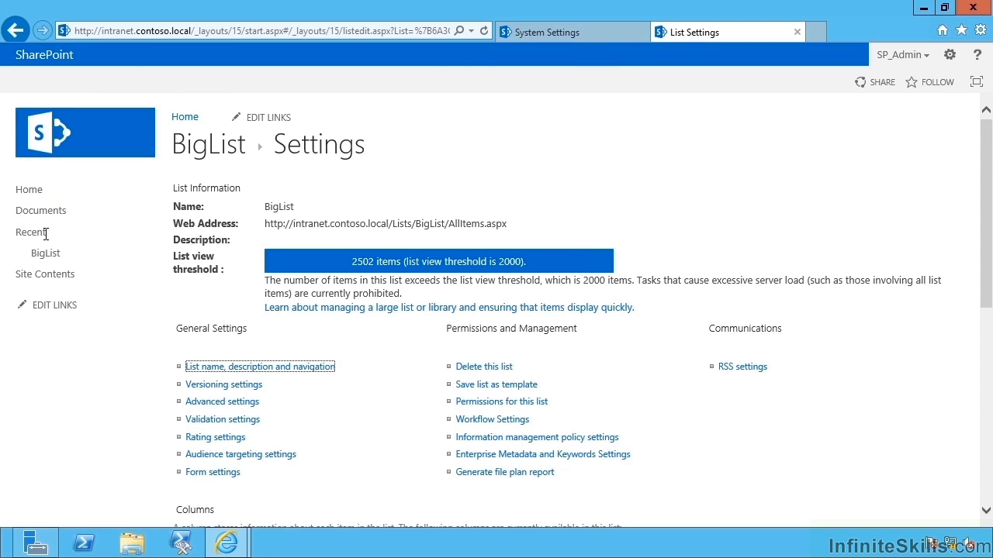
click(44, 277)
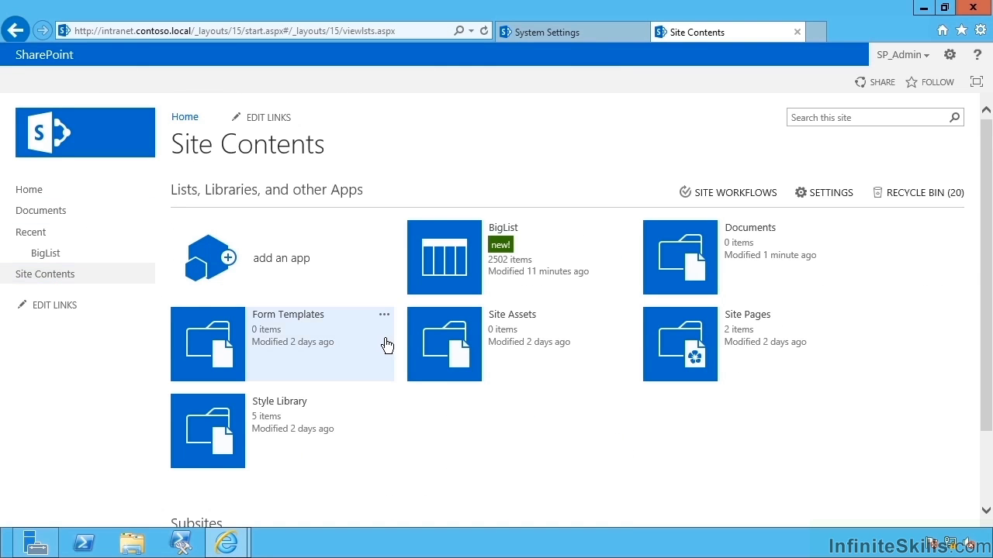
Add a Calendar app named 'Calendar' and open its month view.
scroll(465, 391, down, 2)
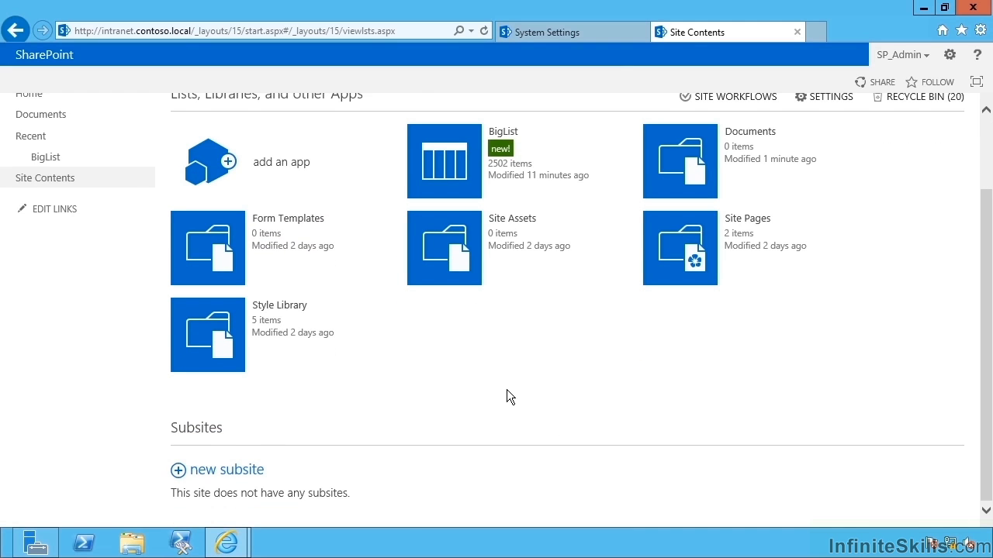
scroll(506, 390, up, 2)
click(284, 266)
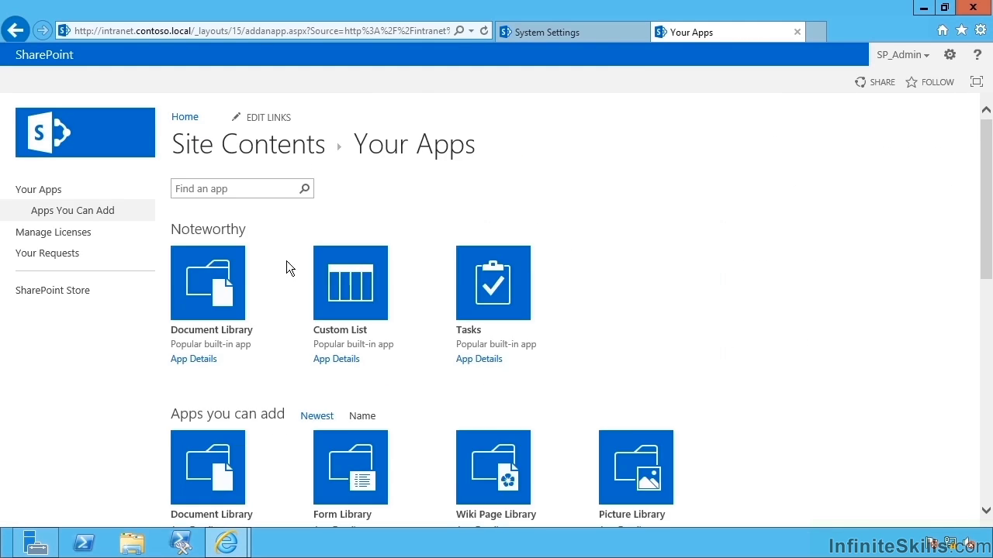
scroll(333, 295, down, 4)
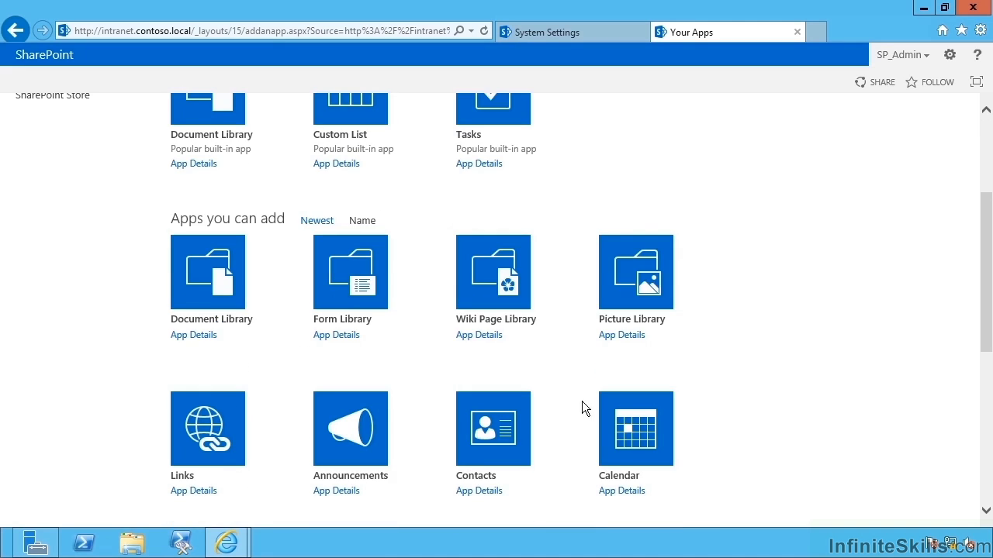
click(619, 436)
text(Calendar)
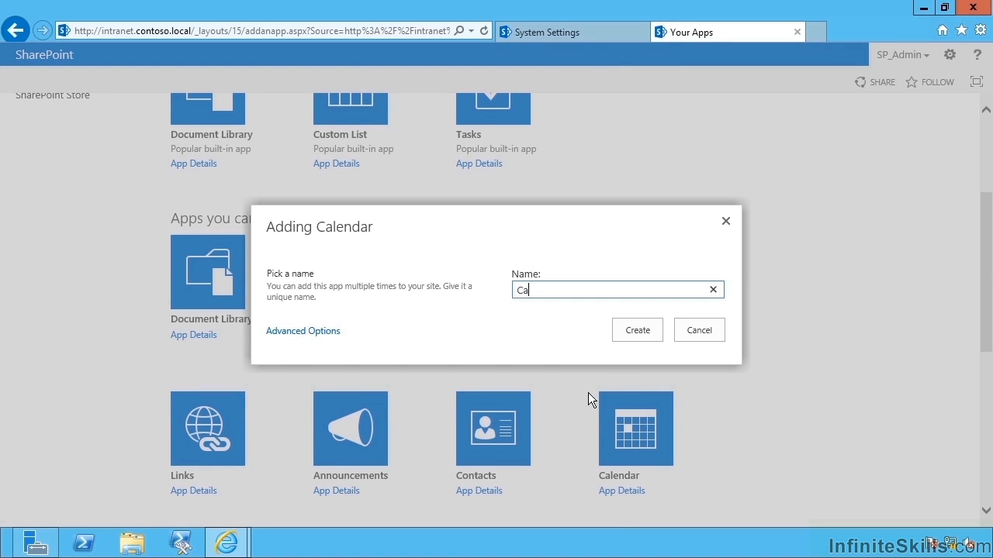
click(622, 331)
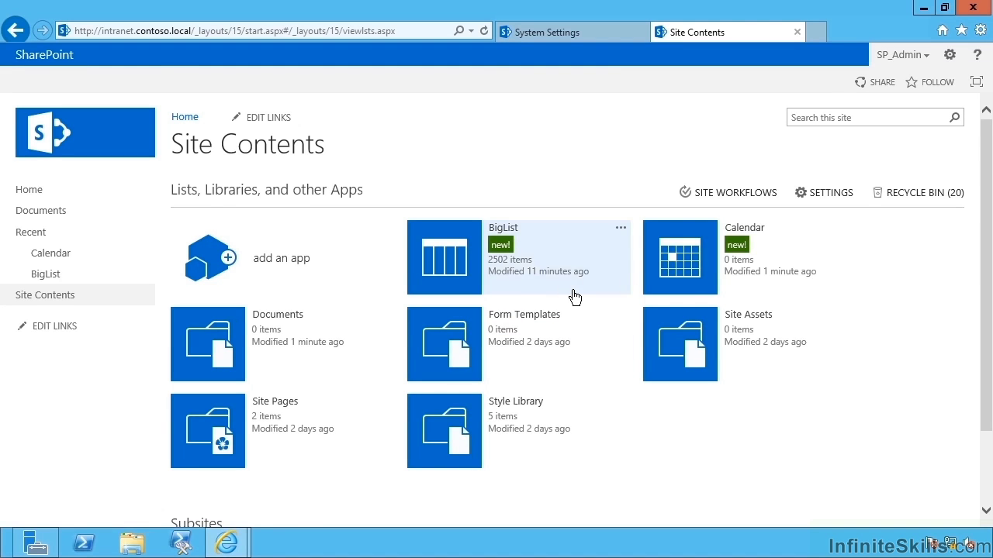
click(702, 263)
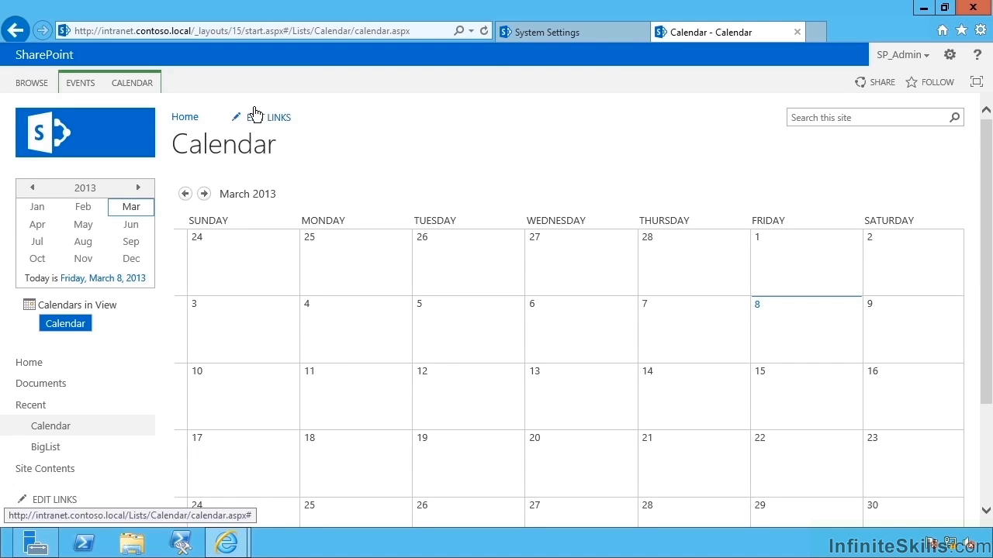
Review the Calendar's incoming e-mail settings unchanged, then return to Central Administration System Settings.
click(138, 83)
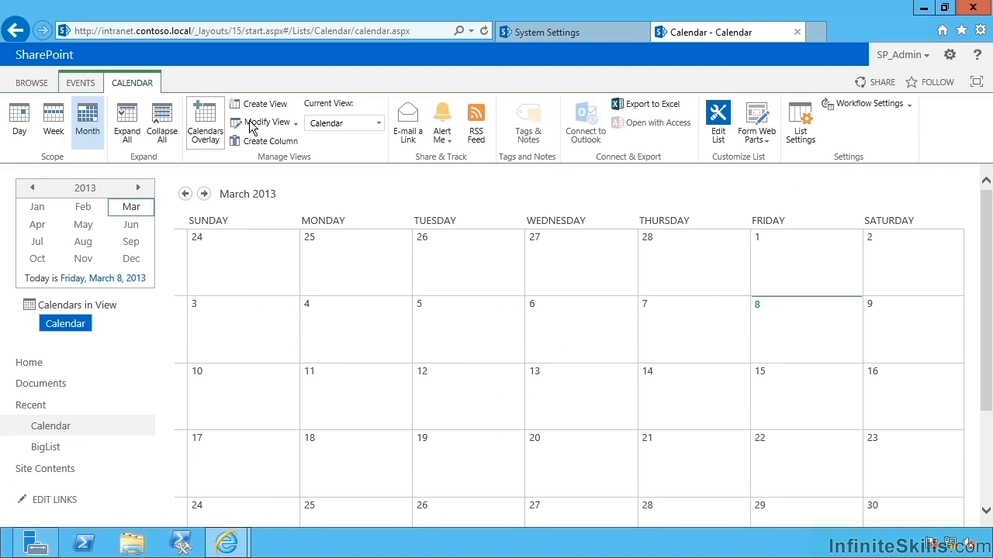
click(799, 128)
click(729, 309)
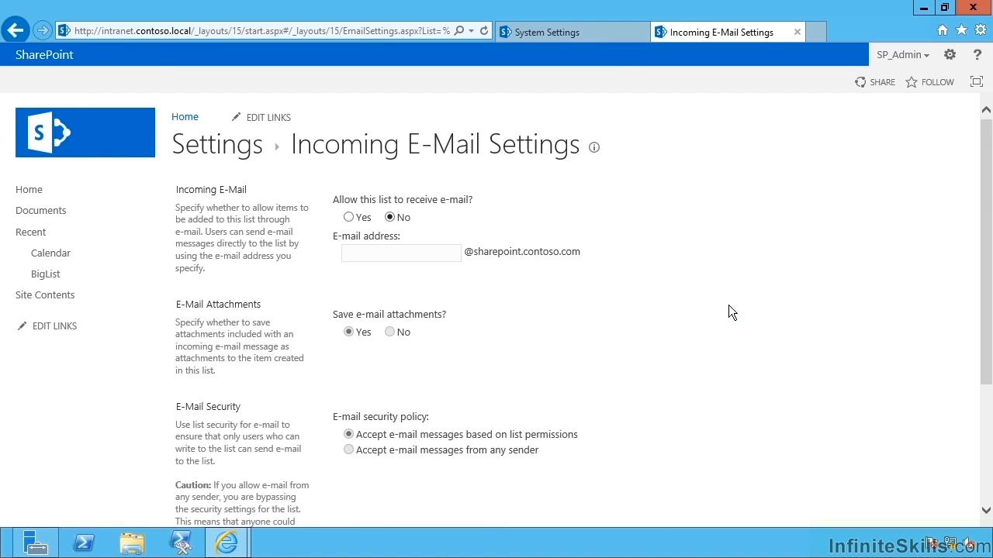
scroll(712, 313, down, 3)
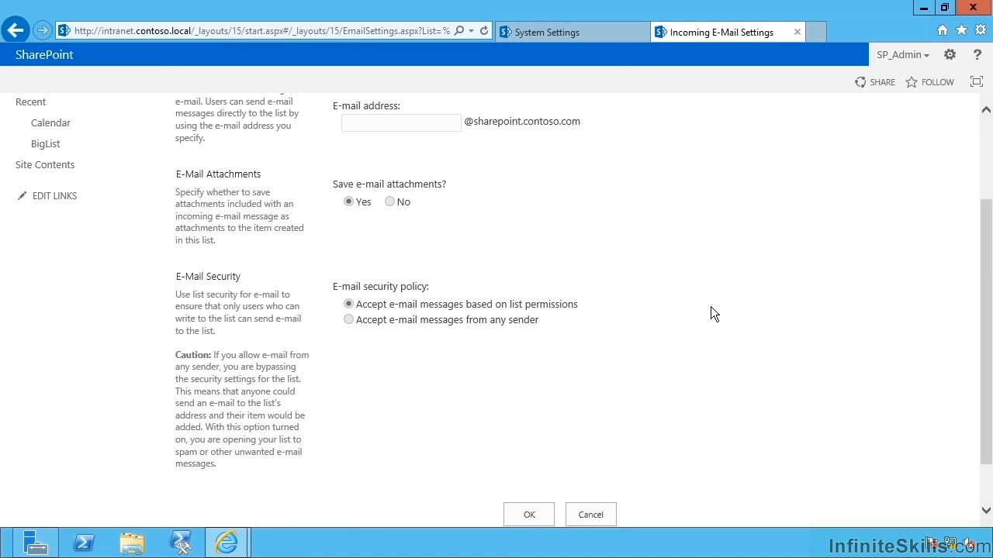
scroll(711, 307, up, 3)
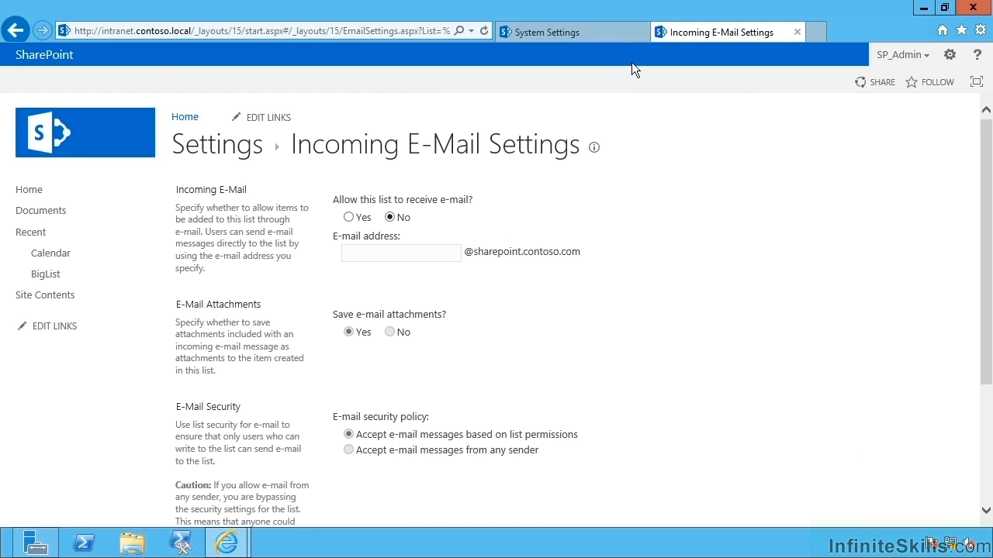
click(590, 37)
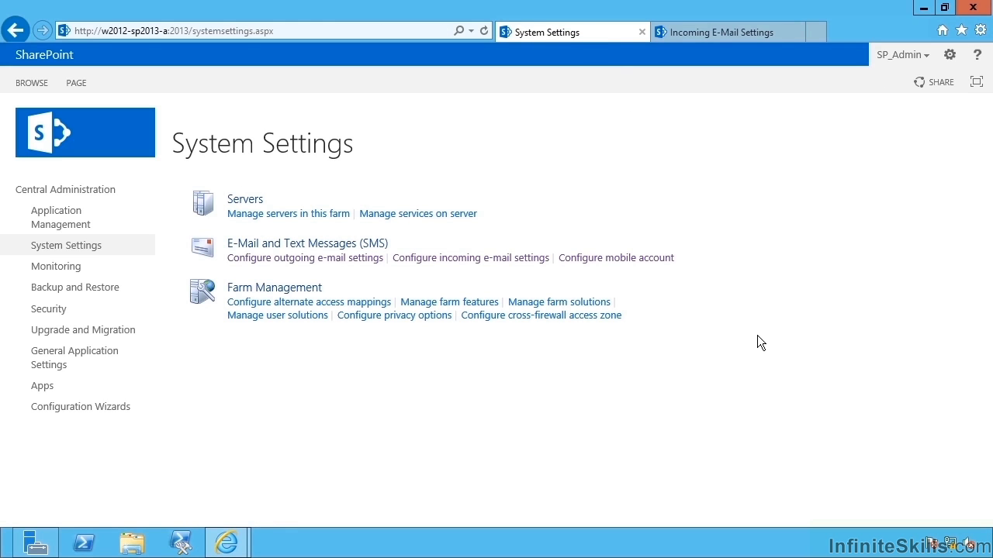